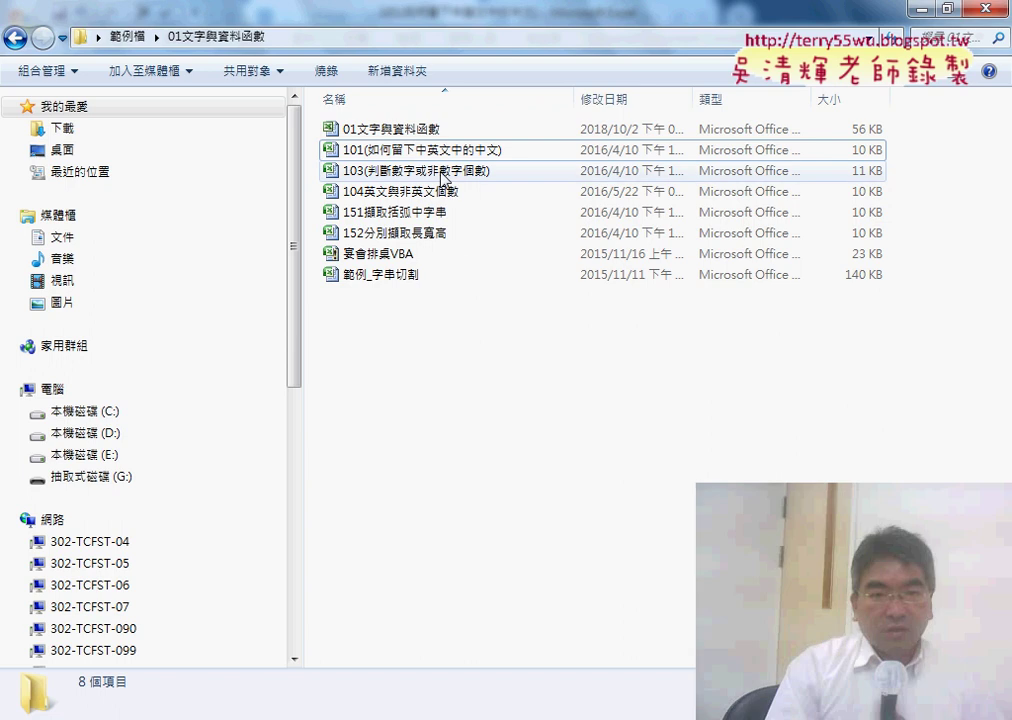
Step: Select the 101(如何留下中英文中的中文) workbook in Explorer and preview its open Excel window
{"action": "left_click", "coordinate": [392, 130]}
{"action": "left_click", "coordinate": [401, 152]}
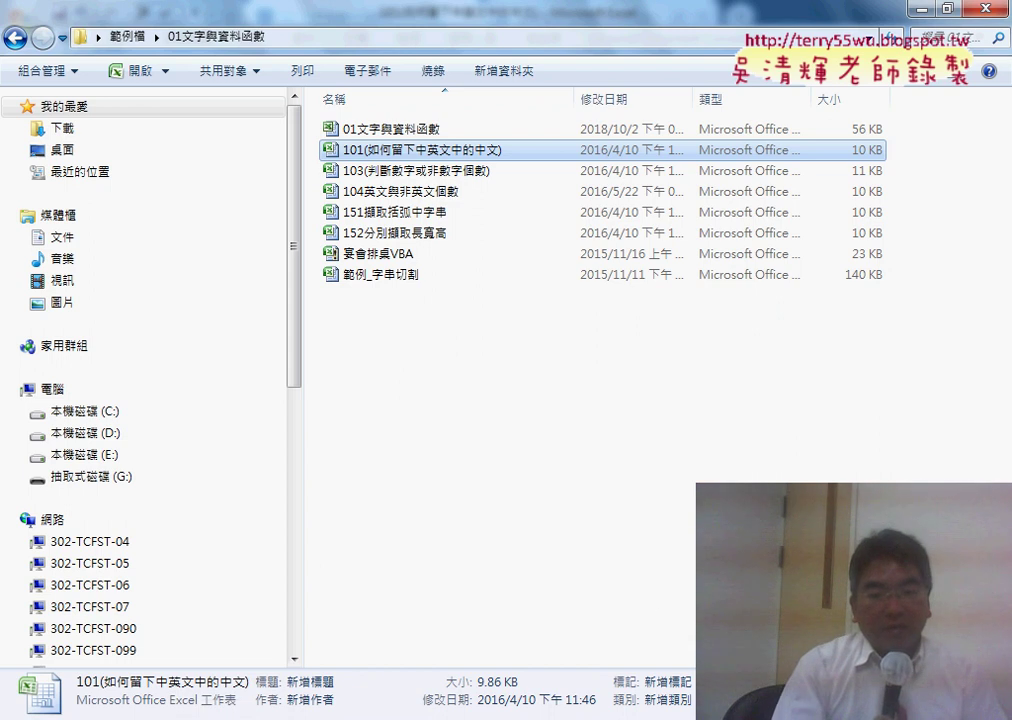
{"action": "left_click", "coordinate": [657, 712]}
{"action": "left_click", "coordinate": [740, 620]}
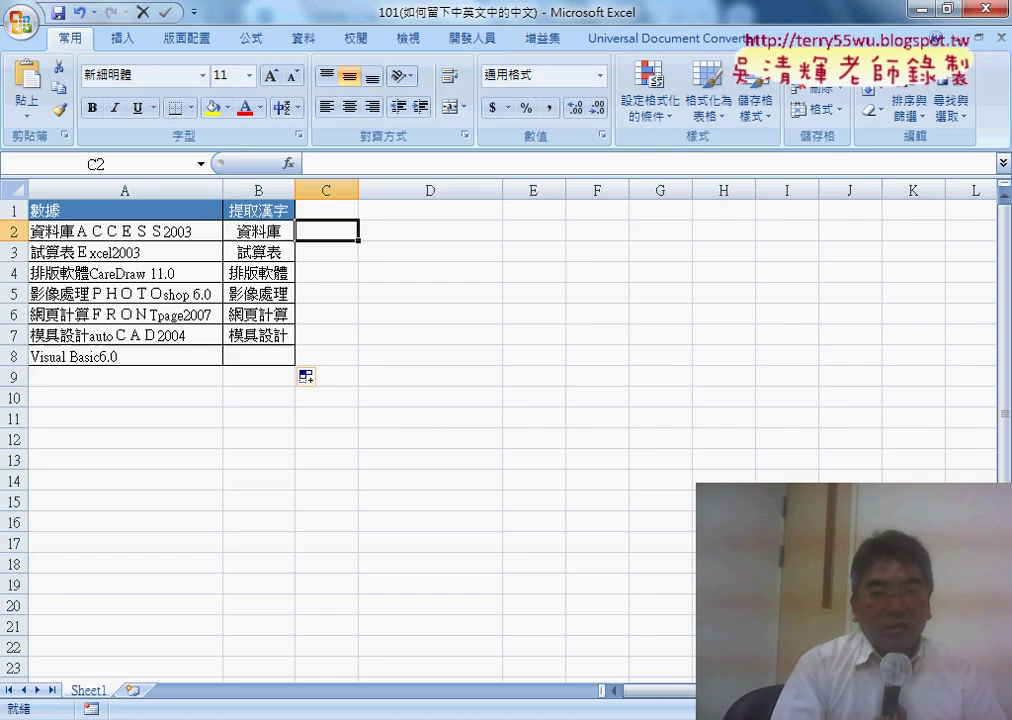
{"action": "left_click", "coordinate": [86, 232]}
{"action": "left_click_drag", "start_coordinate": [86, 232], "coordinate": [86, 350]}
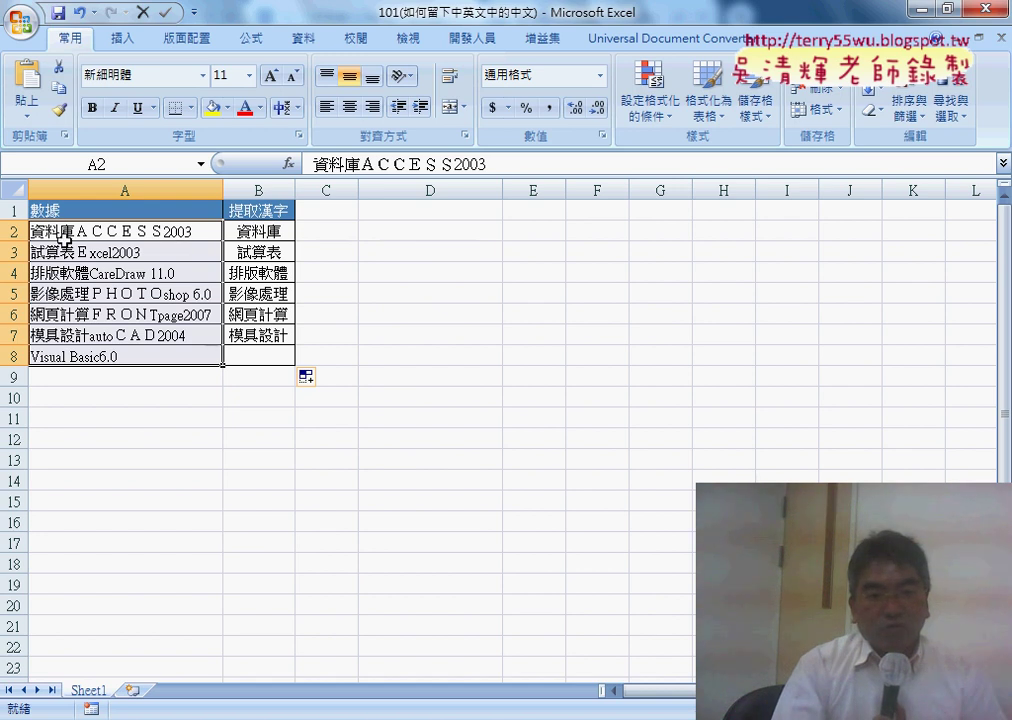
{"action": "left_click", "coordinate": [61, 357]}
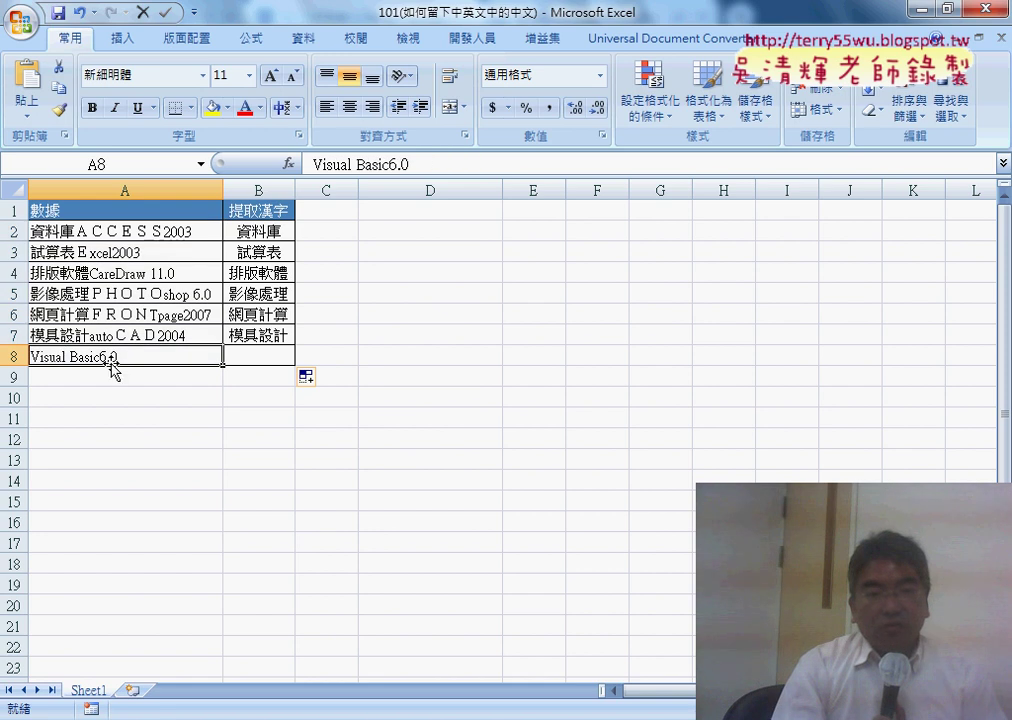
{"action": "left_click", "coordinate": [263, 358]}
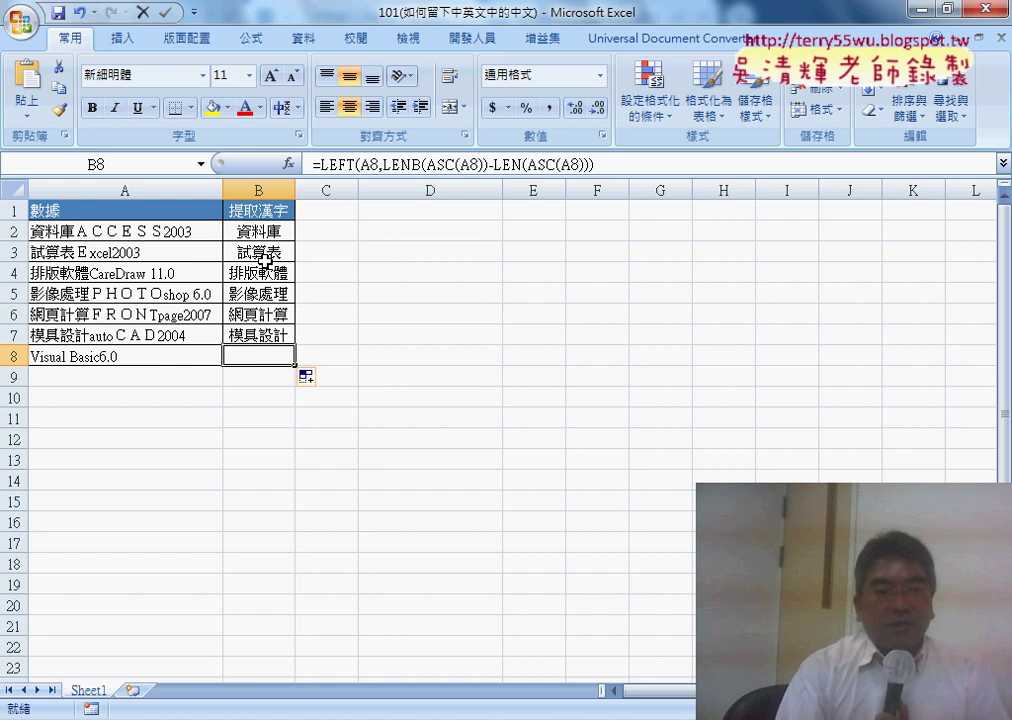
{"action": "left_click", "coordinate": [265, 231]}
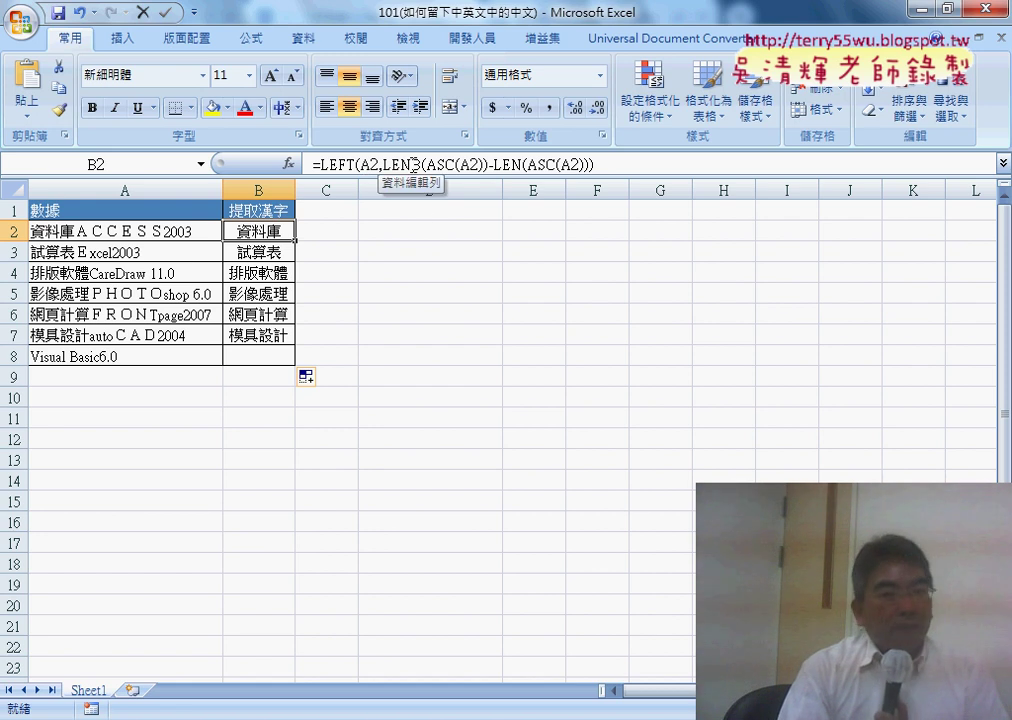
{"action": "left_click", "coordinate": [493, 164]}
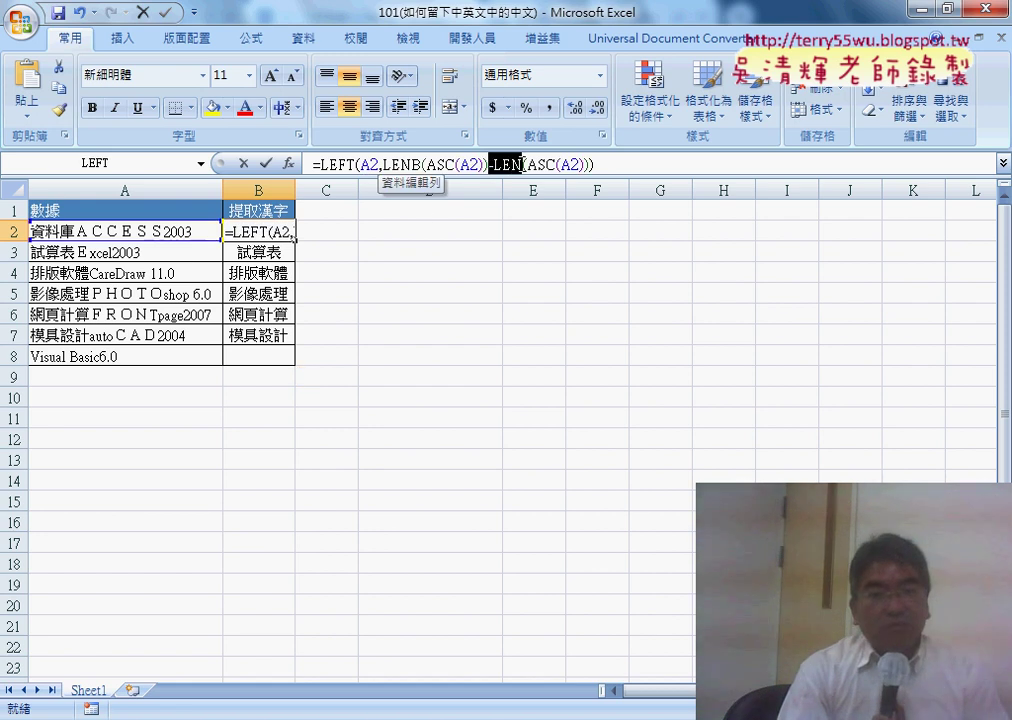
{"action": "left_click_drag", "start_coordinate": [380, 164], "coordinate": [445, 164]}
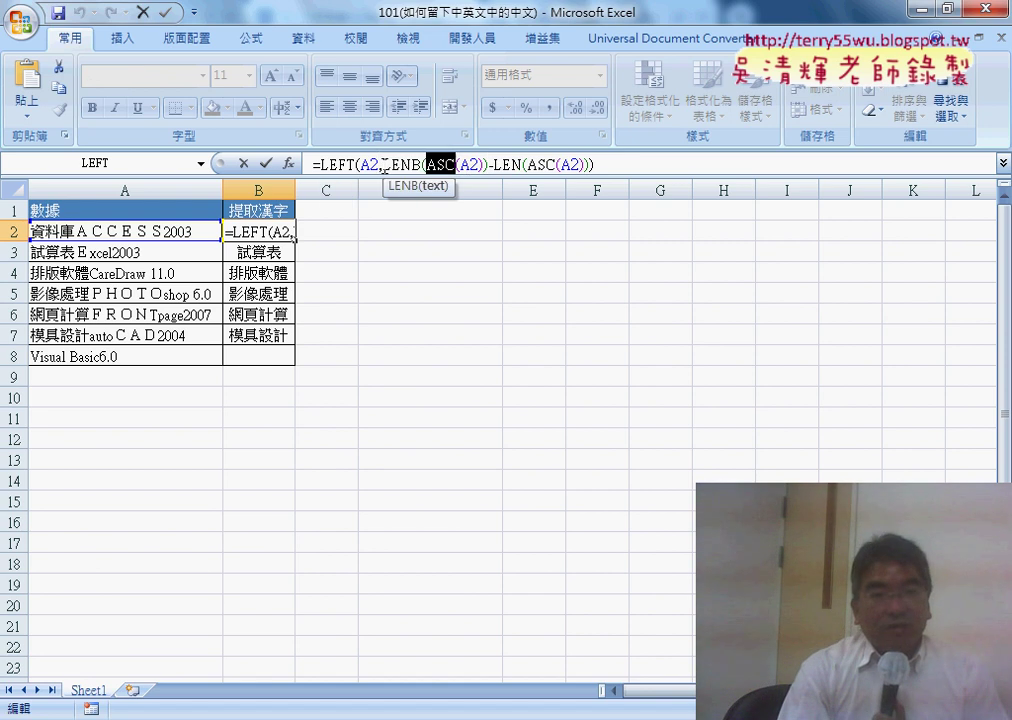
{"action": "left_click_drag", "start_coordinate": [318, 164], "coordinate": [597, 164]}
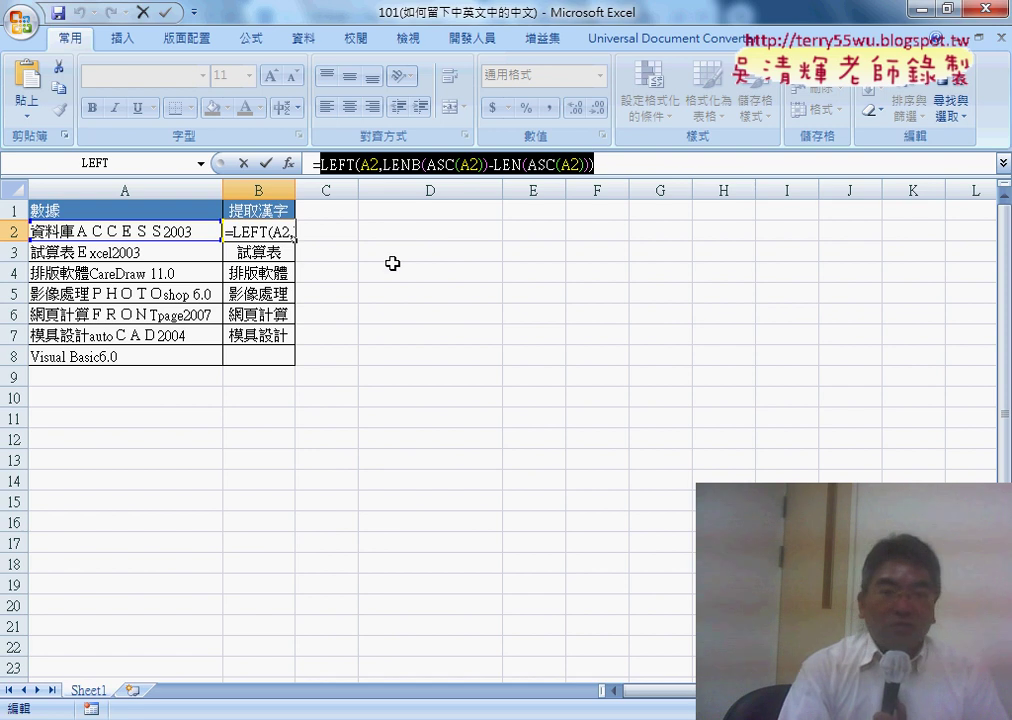
{"action": "left_click", "coordinate": [243, 163]}
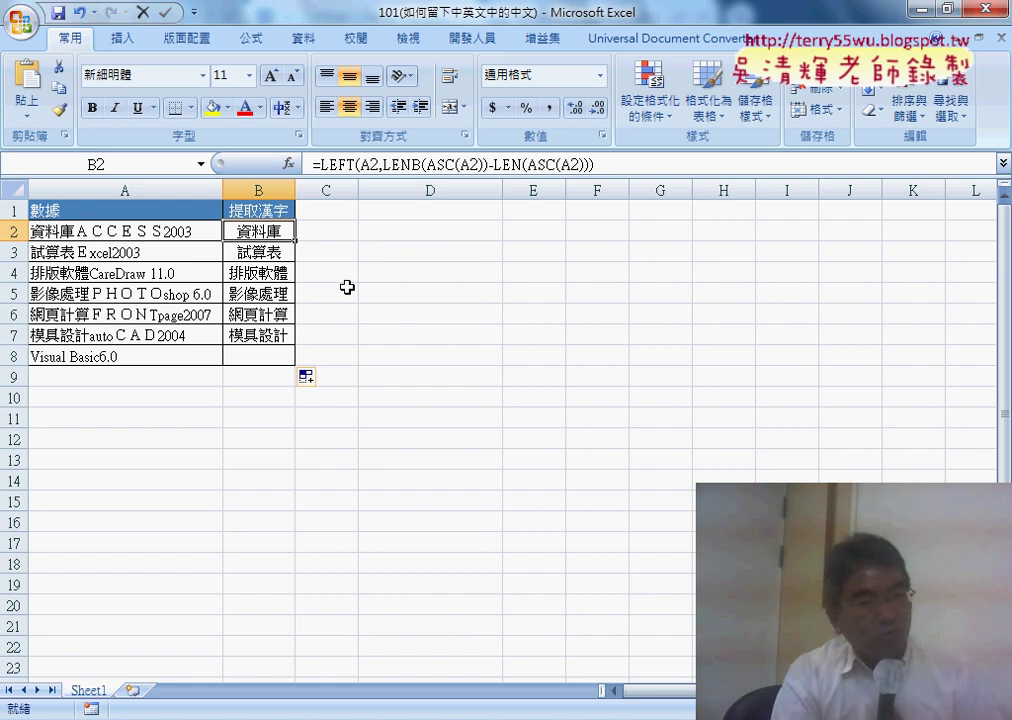
Step: Clear the extracted results from B2:B8, inspect A2's text unchanged, then select B2
{"action": "left_click_drag", "start_coordinate": [262, 231], "coordinate": [267, 356]}
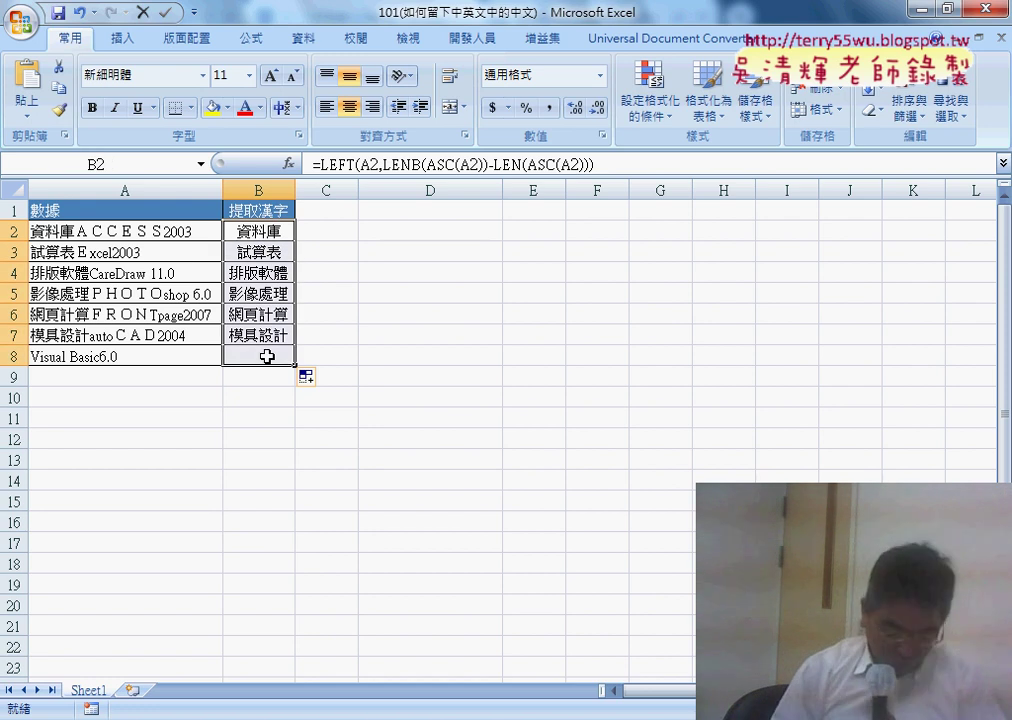
{"action": "key", "text": "Delete"}
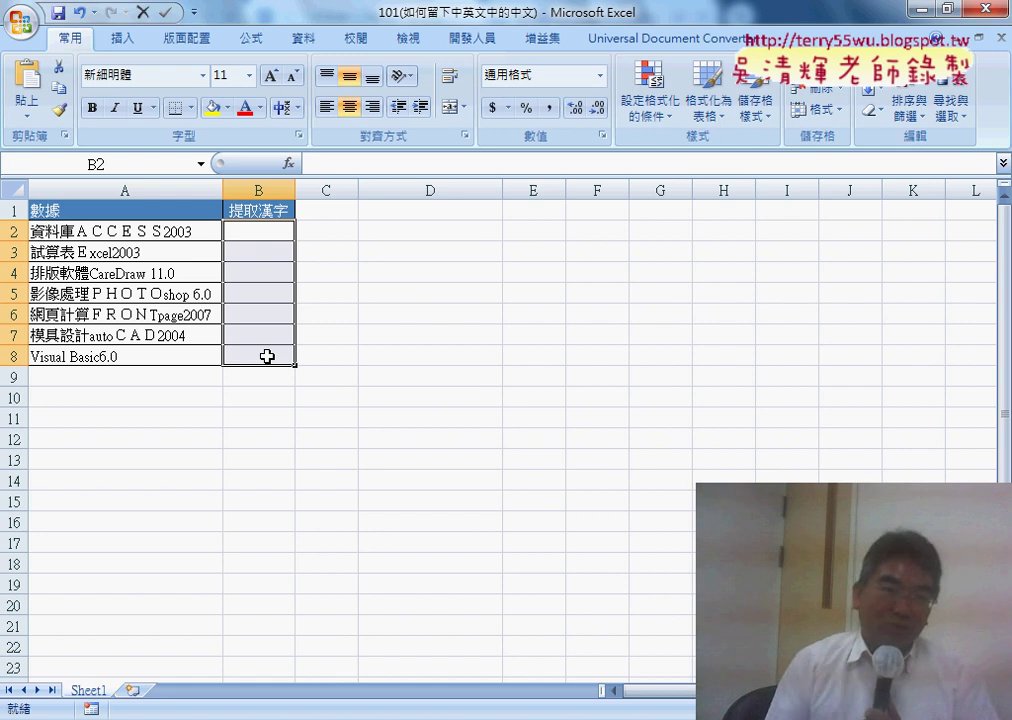
{"action": "left_click", "coordinate": [76, 230]}
{"action": "double_click", "coordinate": [72, 230]}
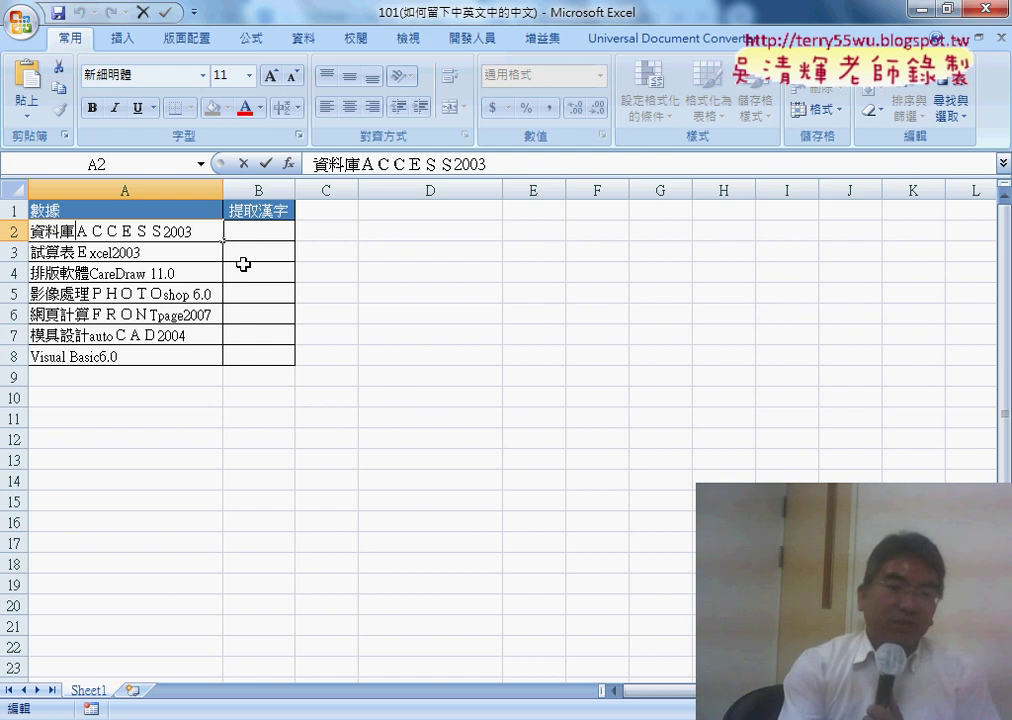
{"action": "key", "text": "Escape"}
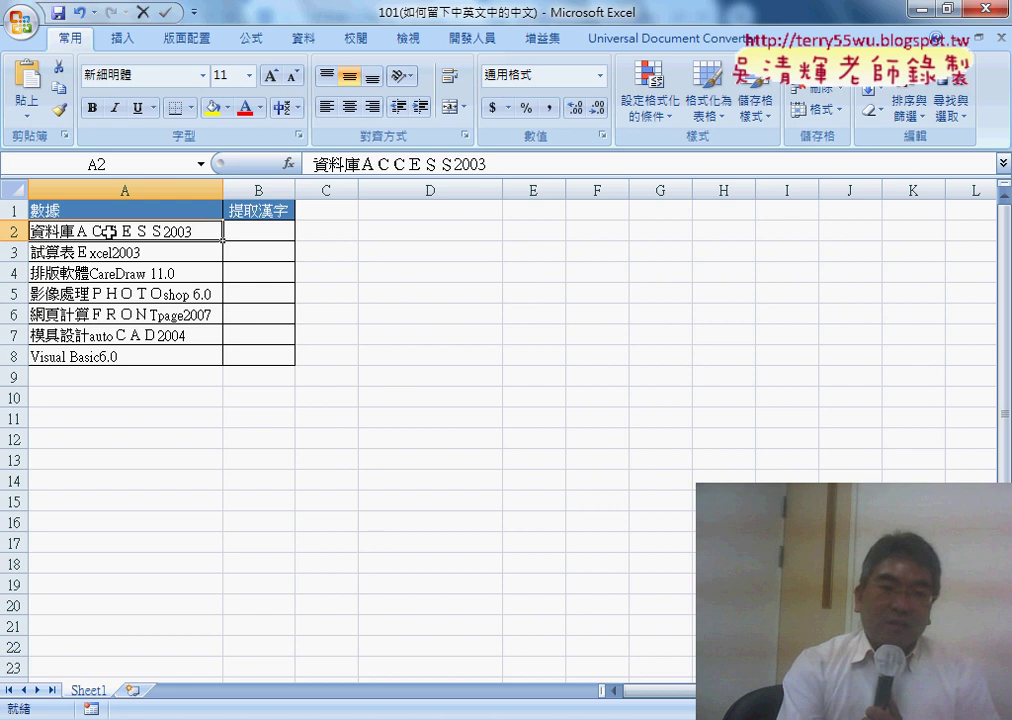
{"action": "left_click", "coordinate": [268, 234]}
Step: Open Insert Function for B2 and read the LEN and LENB descriptions
{"action": "left_click", "coordinate": [288, 164]}
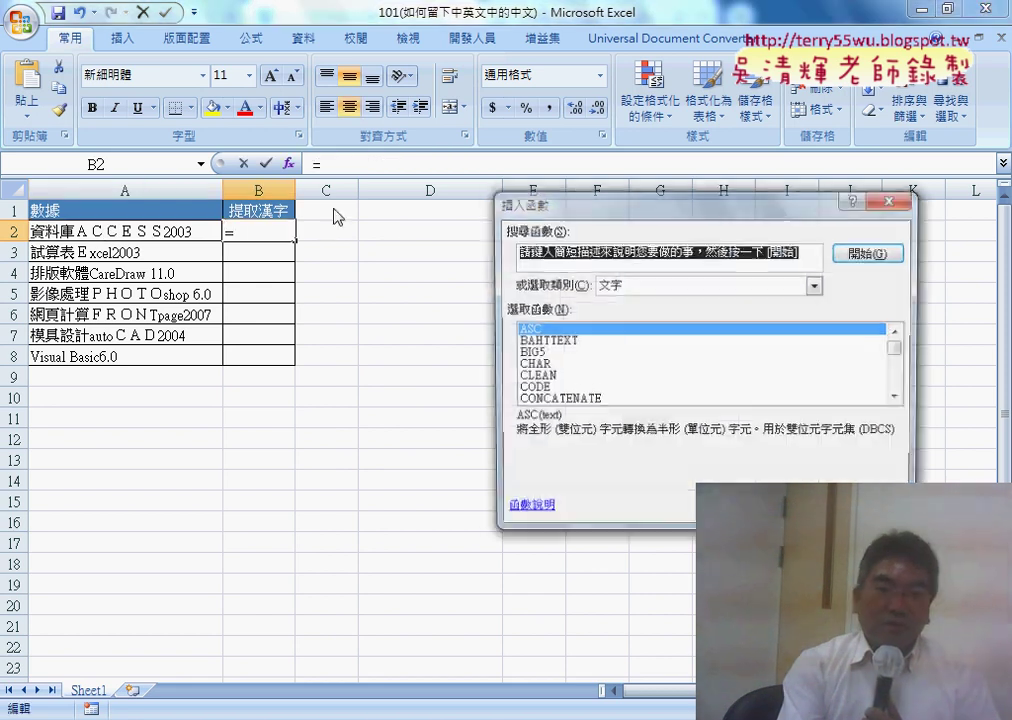
{"action": "left_click", "coordinate": [899, 397]}
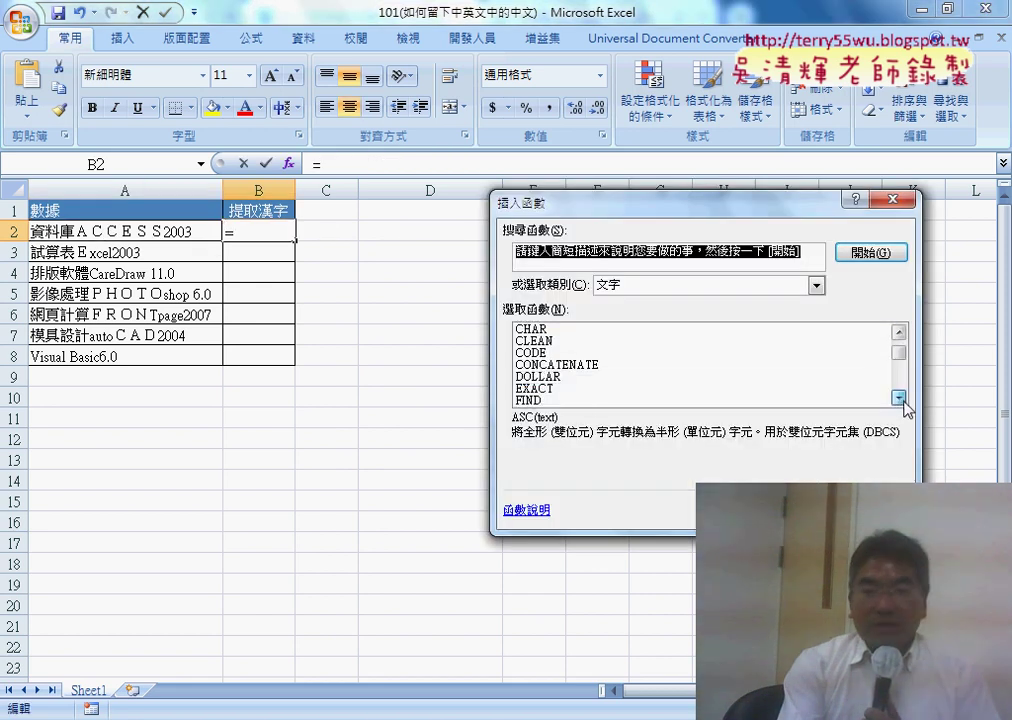
{"action": "left_click", "coordinate": [899, 397]}
{"action": "left_click", "coordinate": [899, 397]}
{"action": "left_click", "coordinate": [899, 397]}
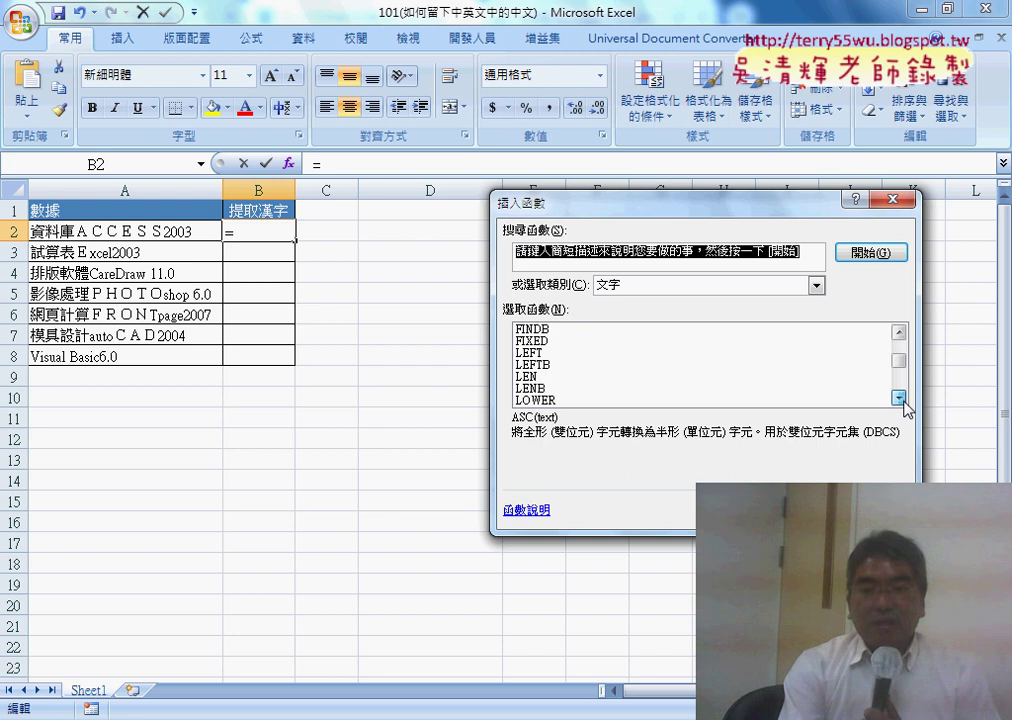
{"action": "left_click", "coordinate": [556, 377]}
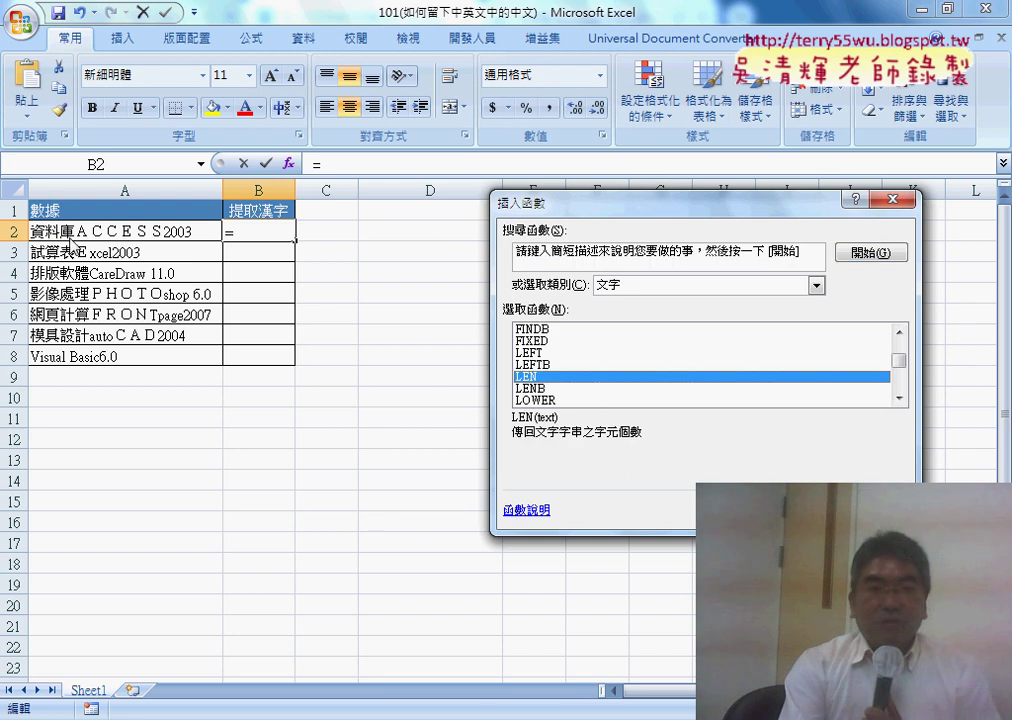
{"action": "left_click", "coordinate": [546, 392]}
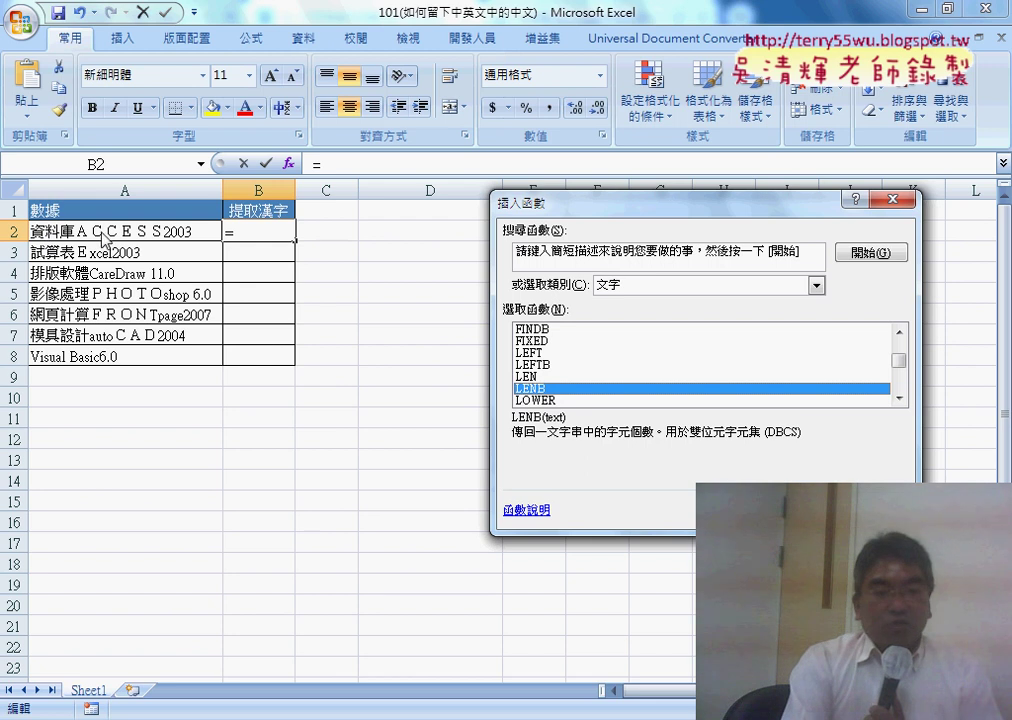
Step: Read the ASC description, view the function categories, then cancel without inserting anything
{"action": "left_click_drag", "start_coordinate": [899, 361], "coordinate": [899, 343]}
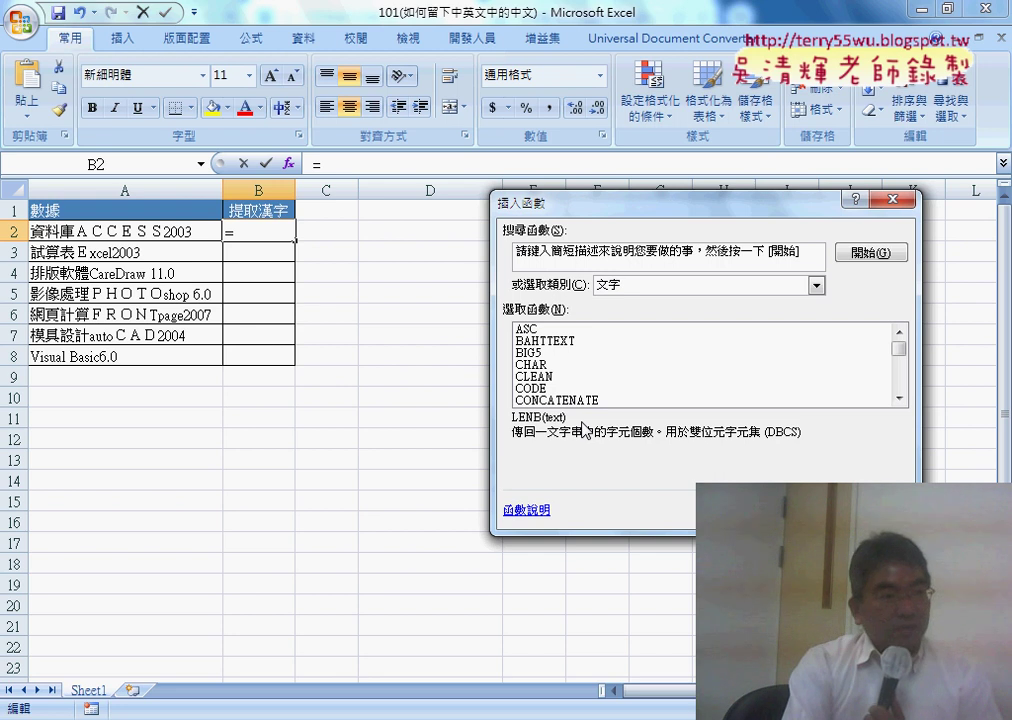
{"action": "left_click", "coordinate": [538, 330]}
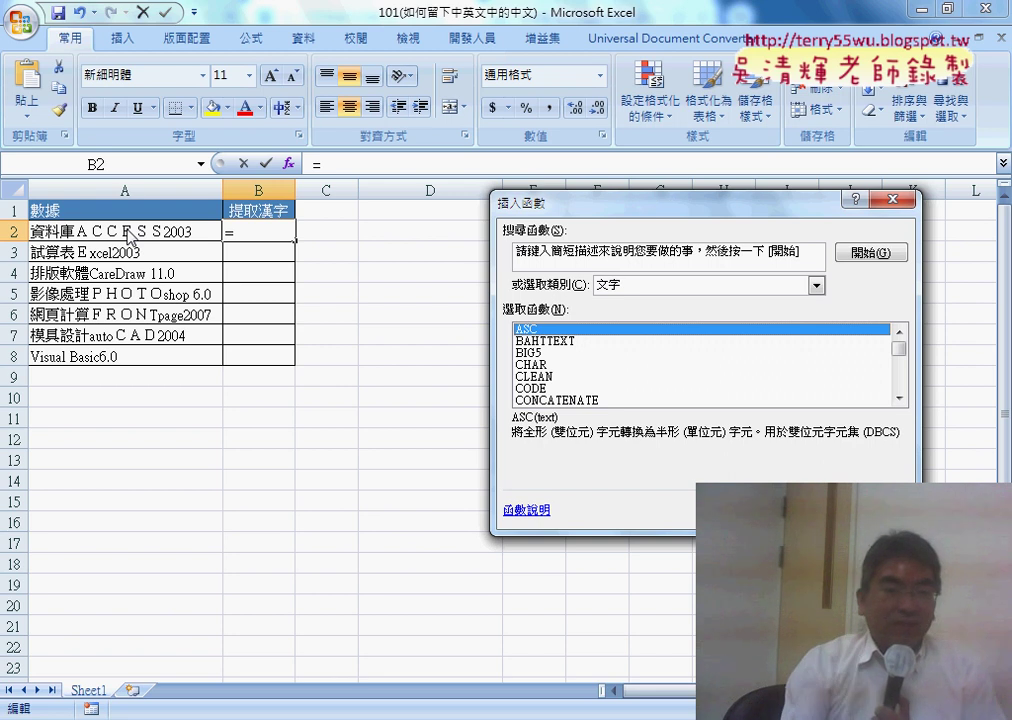
{"action": "left_click", "coordinate": [635, 287]}
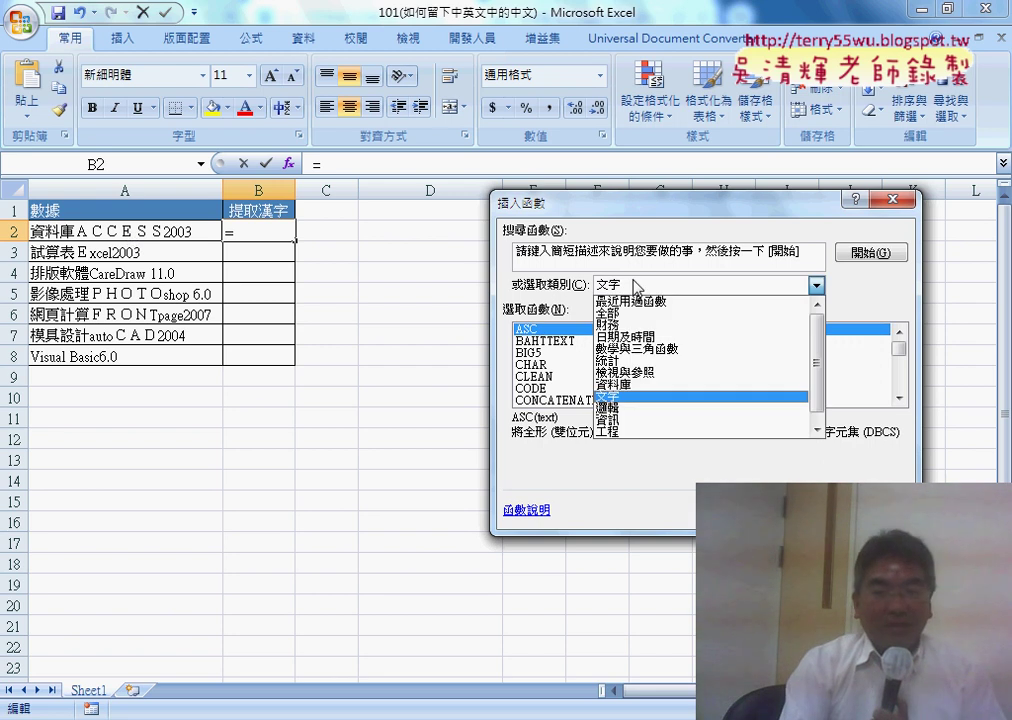
{"action": "key", "text": "Escape"}
{"action": "key", "text": "Escape"}
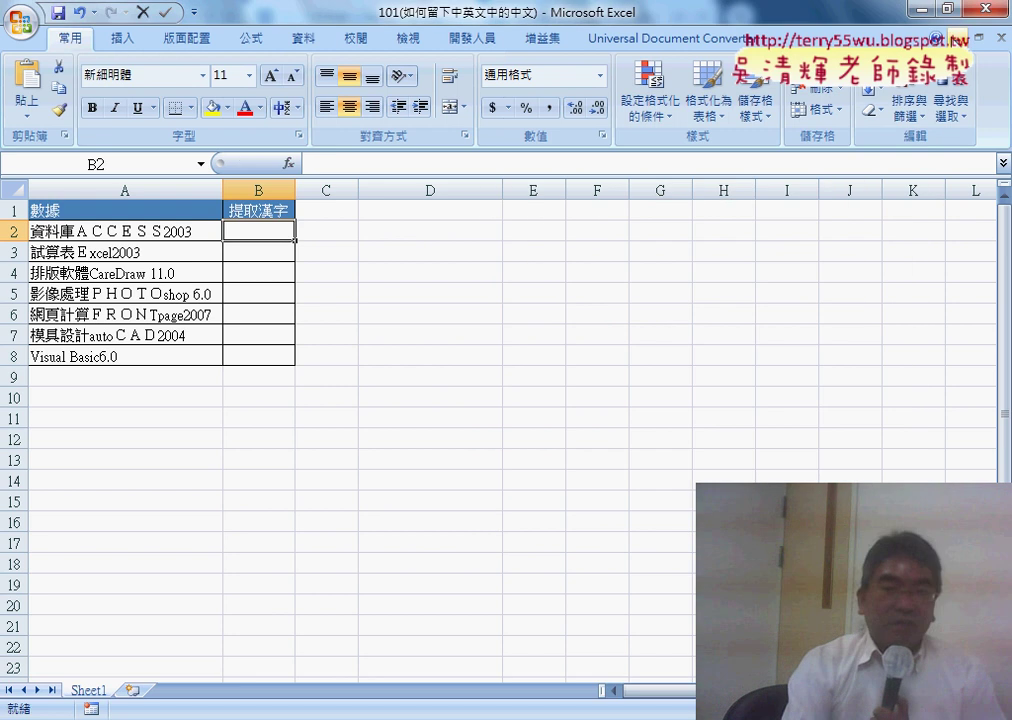
Step: Bring the 01文字與資料函數 workbook window to the front
{"action": "left_click", "coordinate": [927, 13]}
{"action": "mouse_move", "coordinate": [560, 712]}
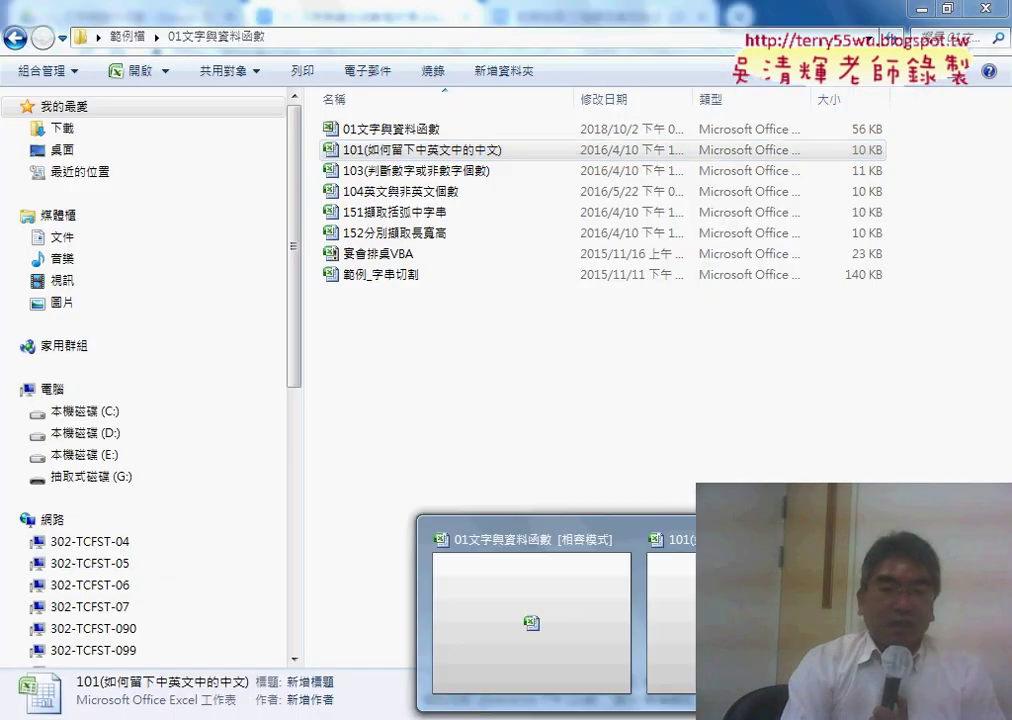
{"action": "left_click", "coordinate": [518, 632]}
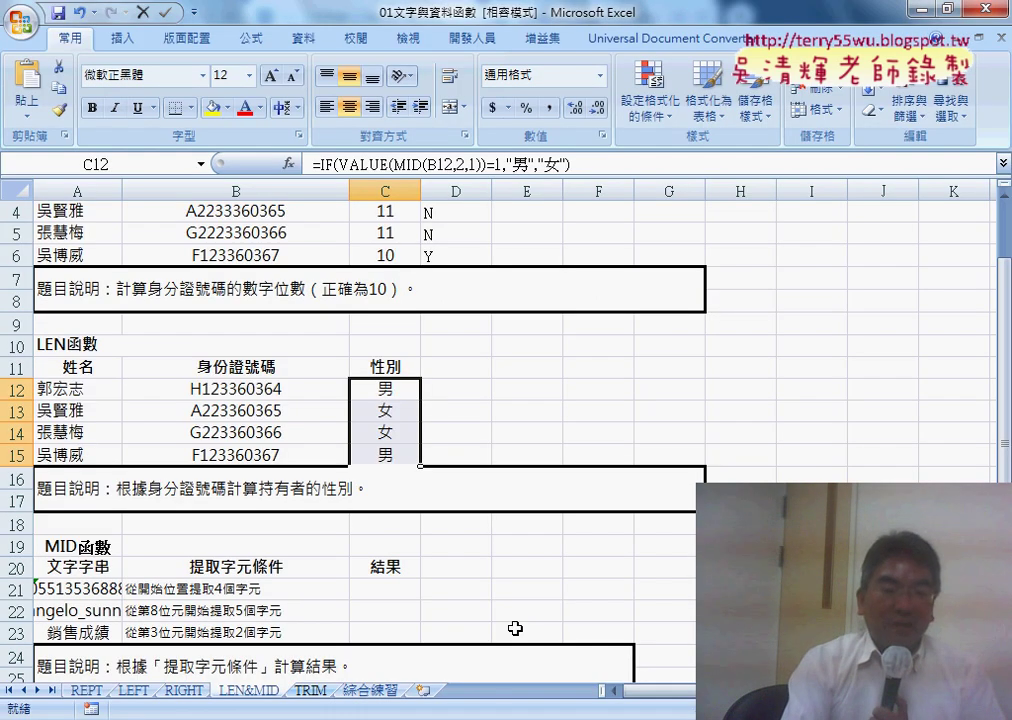
Step: Switch to the LEFT sheet, check the gender in B10, and select D10
{"action": "left_click", "coordinate": [133, 691]}
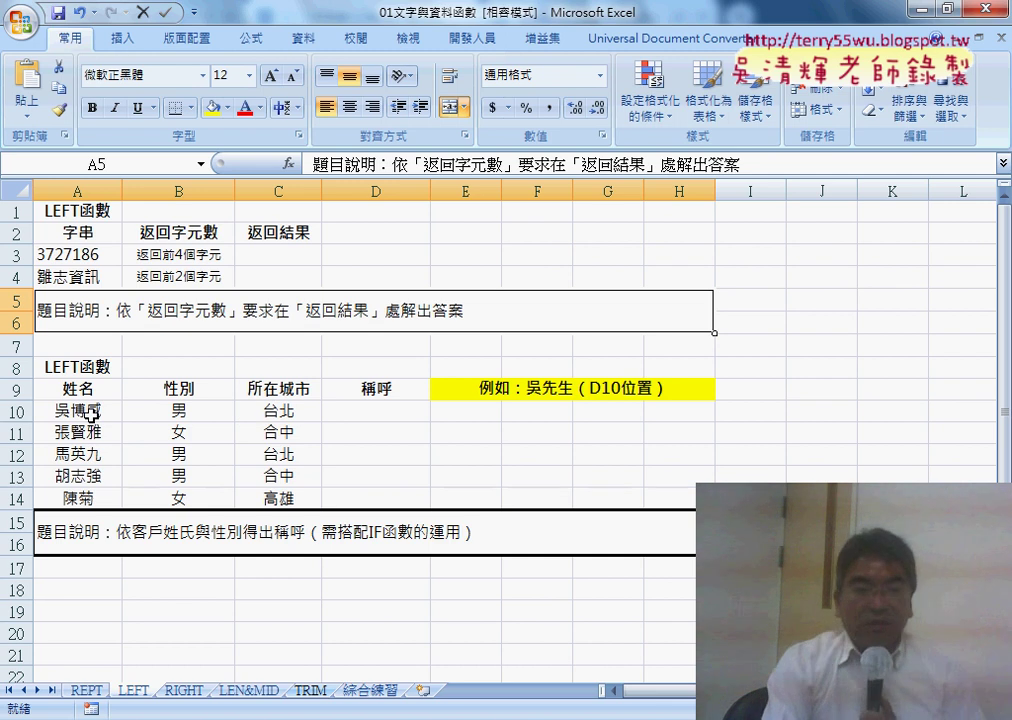
{"action": "left_click", "coordinate": [365, 411]}
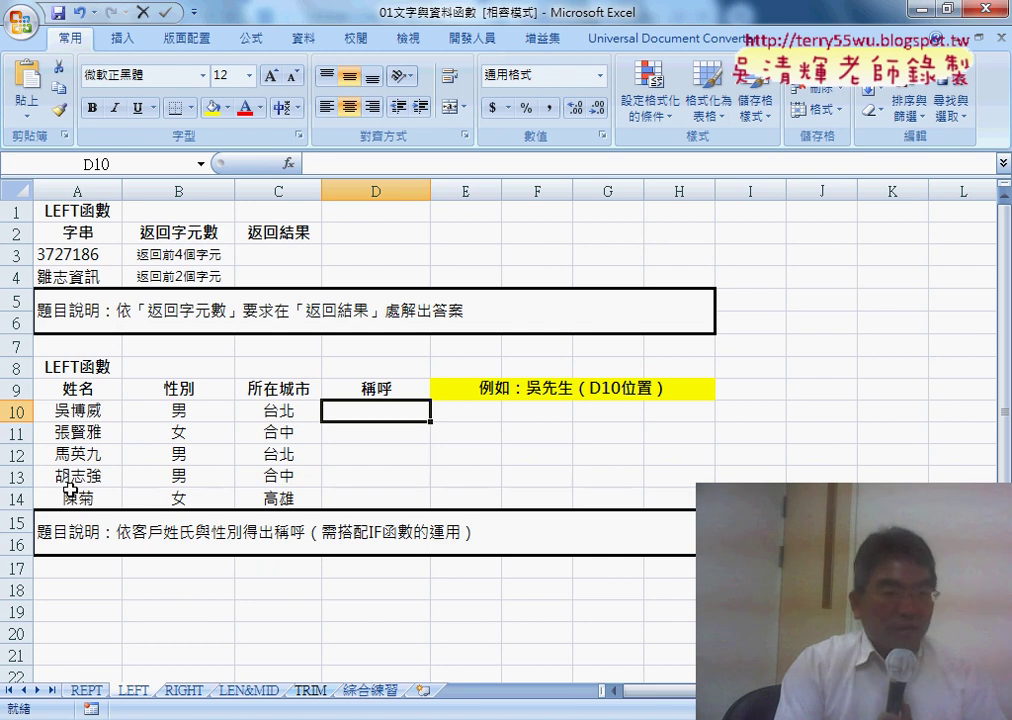
{"action": "left_click", "coordinate": [188, 411]}
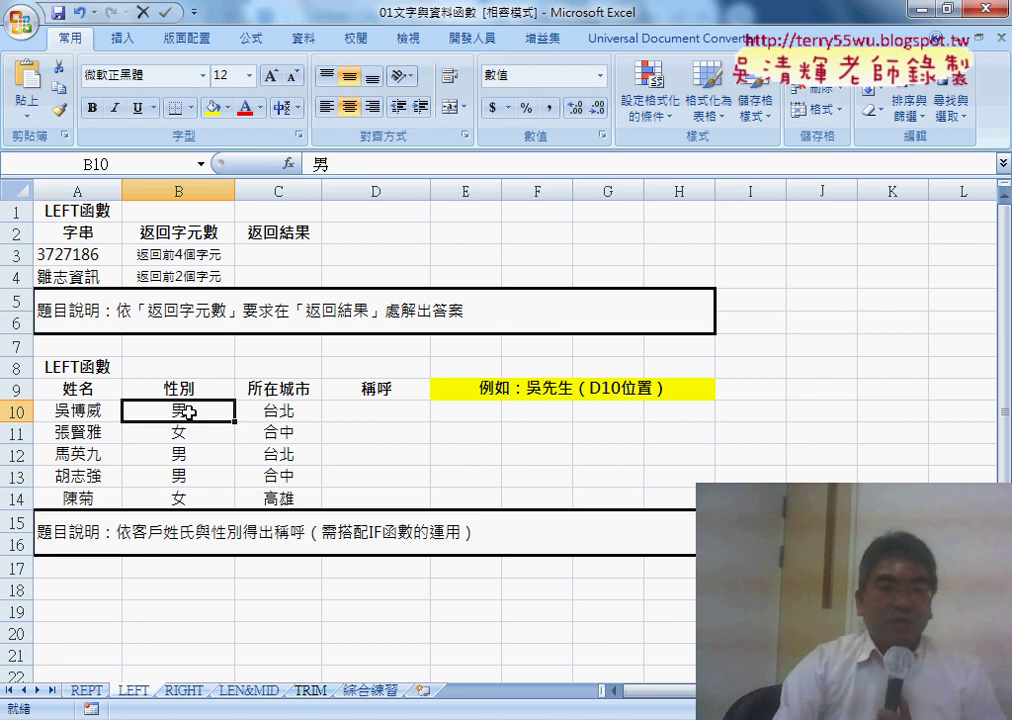
{"action": "left_click", "coordinate": [372, 410]}
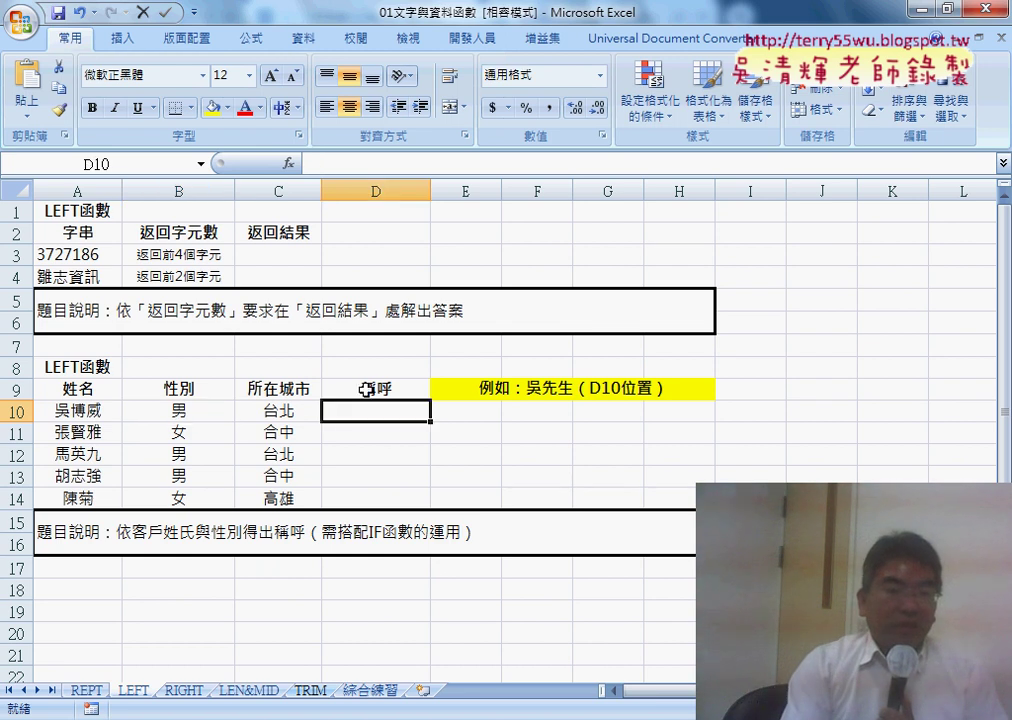
Step: Enter =LEFT(A10,1) in D10 and fill it down to D14 to show each surname
{"action": "left_click", "coordinate": [288, 163]}
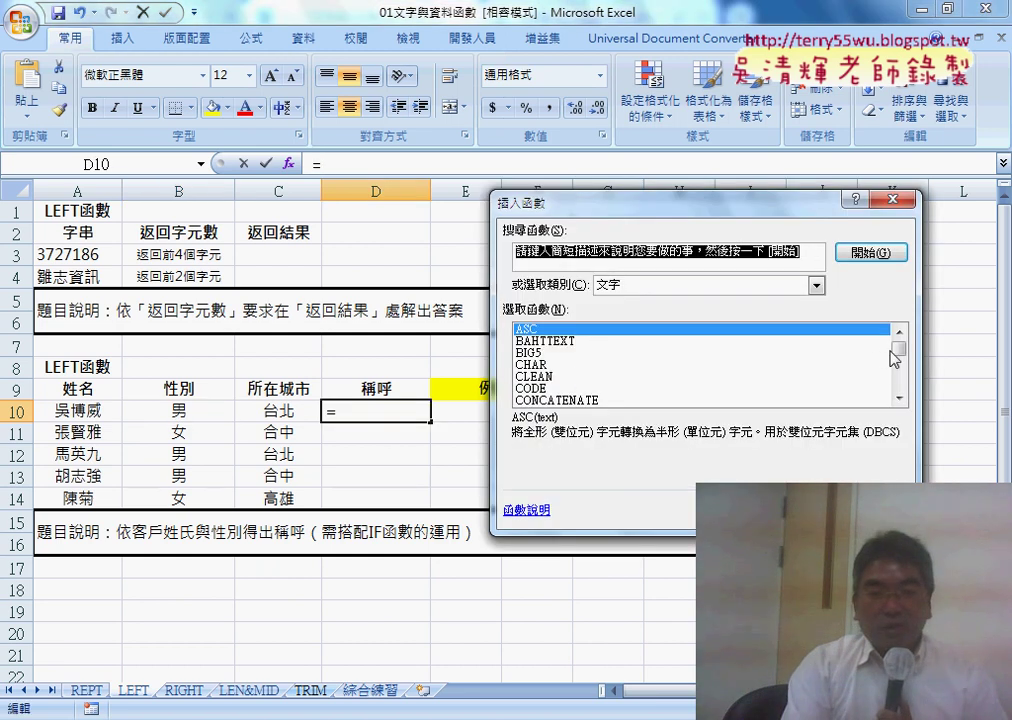
{"action": "left_click_drag", "start_coordinate": [894, 358], "coordinate": [896, 366]}
{"action": "double_click", "coordinate": [572, 366]}
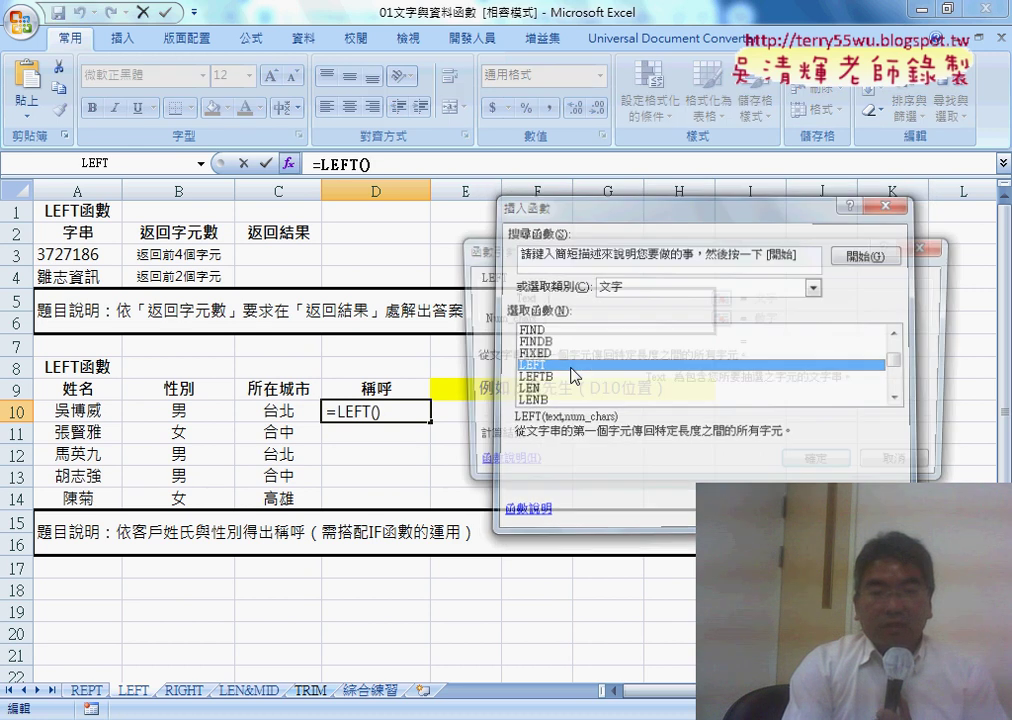
{"action": "left_click", "coordinate": [60, 404]}
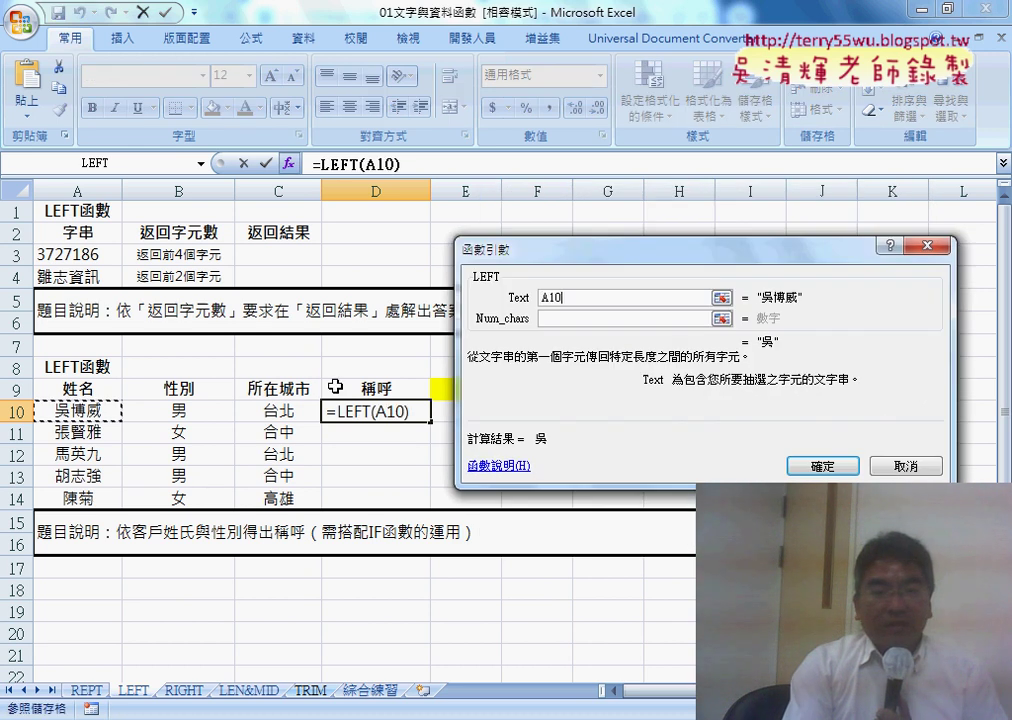
{"action": "left_click", "coordinate": [550, 319]}
{"action": "type", "text": "1"}
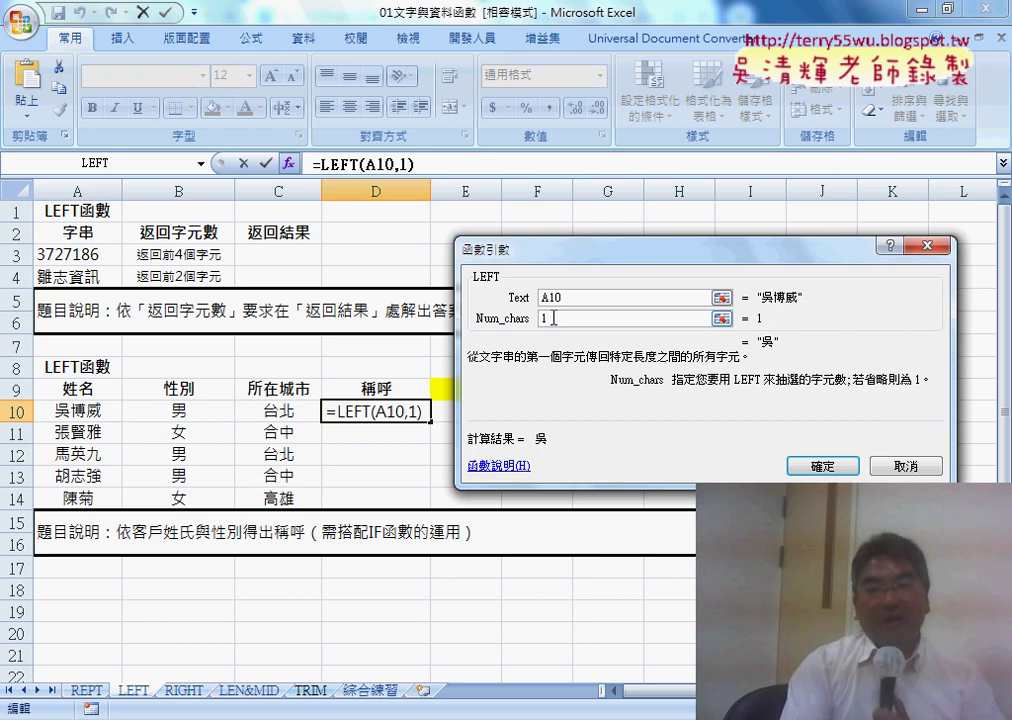
{"action": "left_click", "coordinate": [801, 472]}
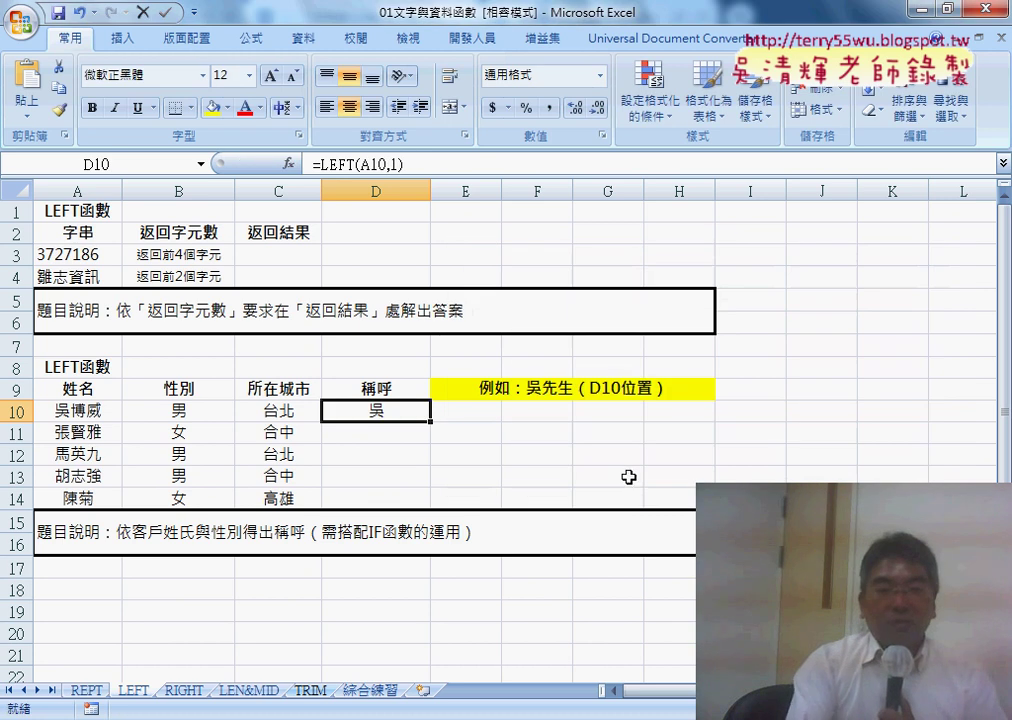
{"action": "left_click_drag", "start_coordinate": [431, 423], "coordinate": [427, 506]}
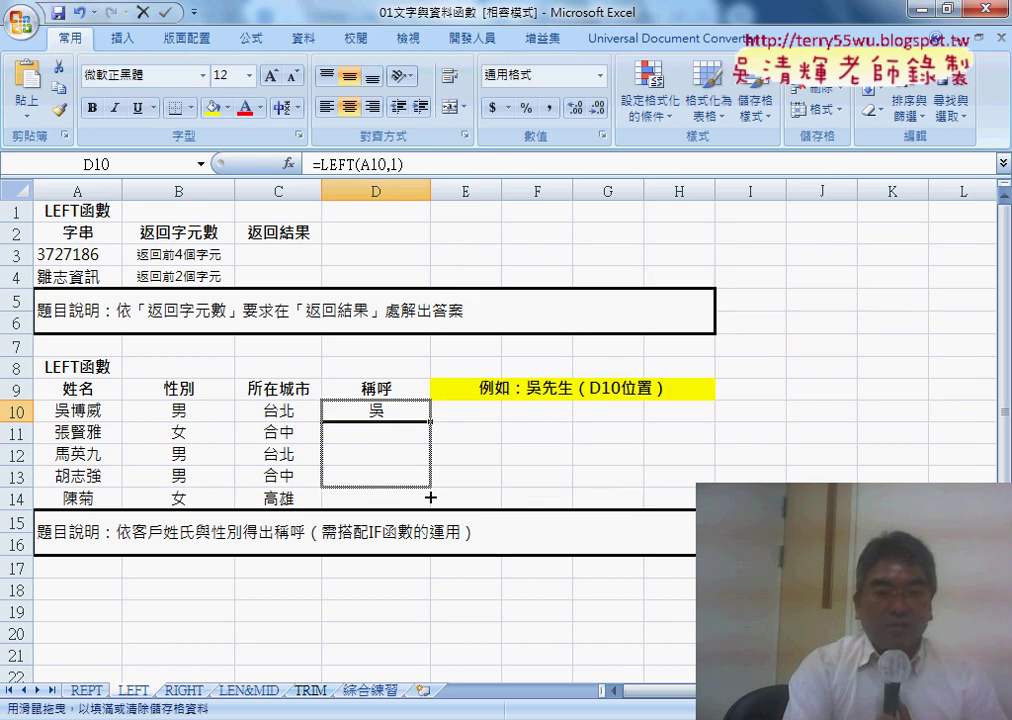
Step: Append & to D10's =LEFT(A10,1) formula and insert an IF function after it
{"action": "left_click", "coordinate": [438, 165]}
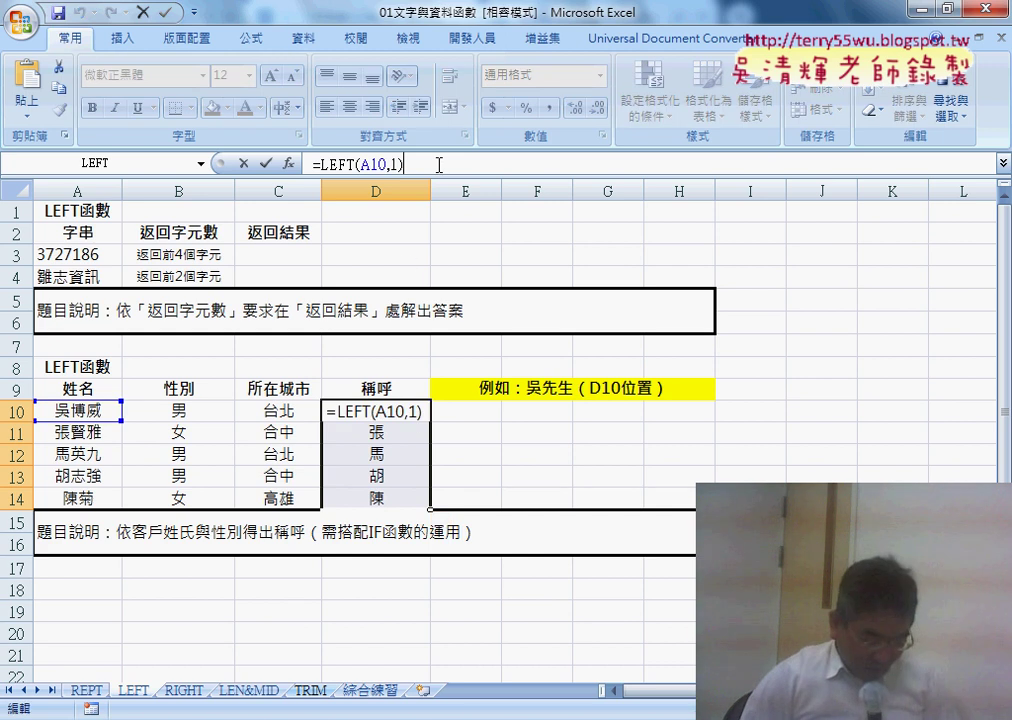
{"action": "type", "text": "&"}
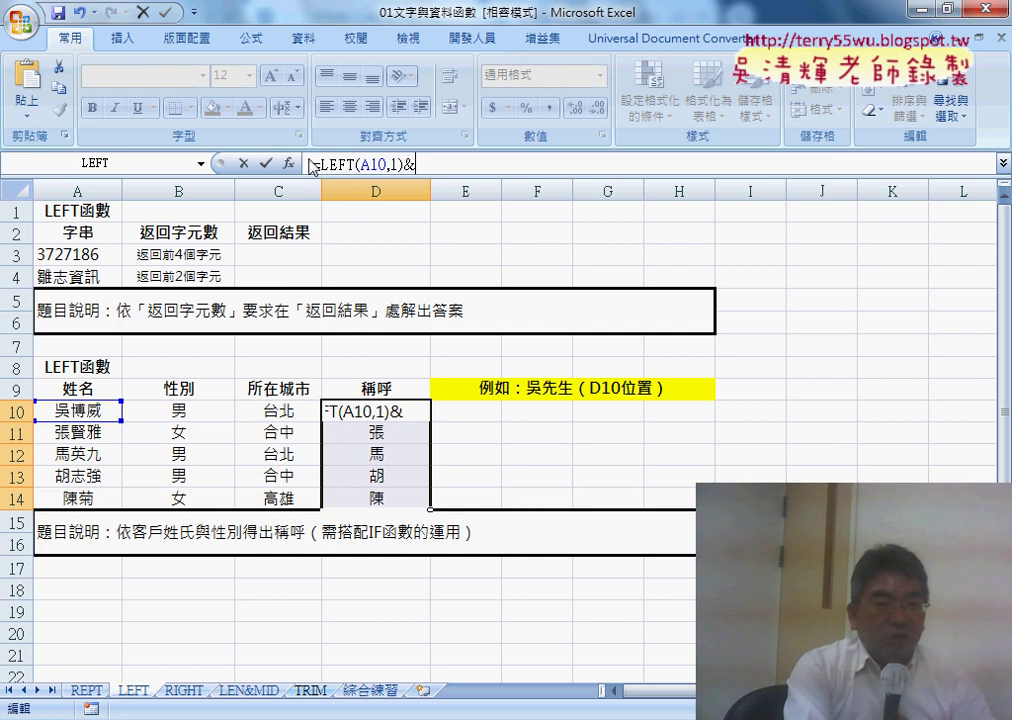
{"action": "left_click", "coordinate": [203, 164]}
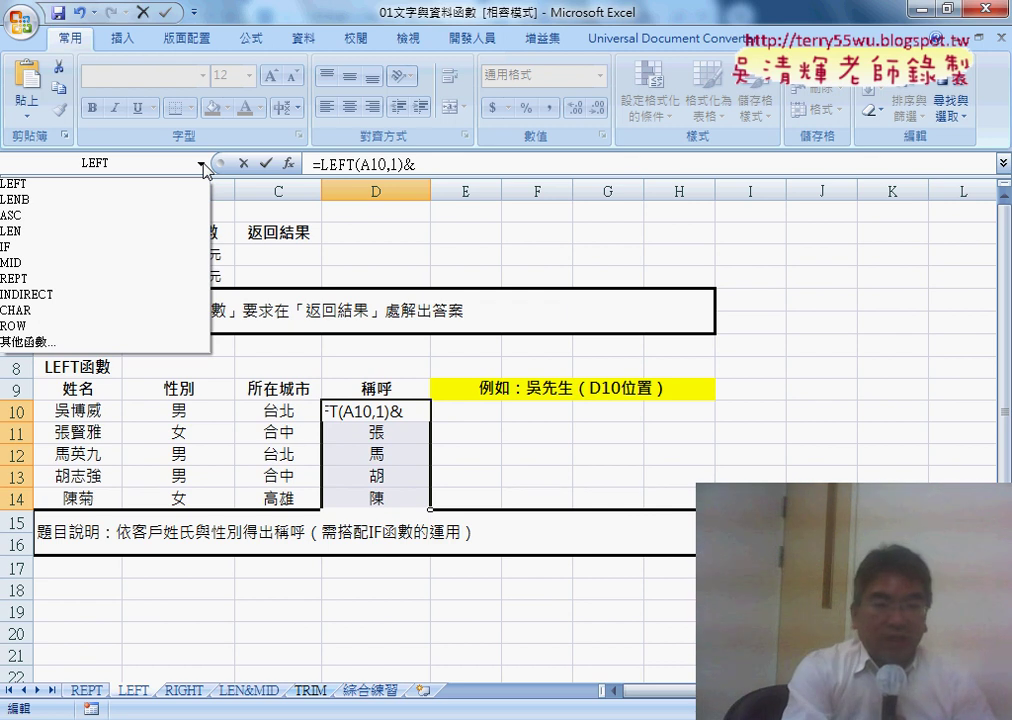
{"action": "left_click", "coordinate": [142, 250]}
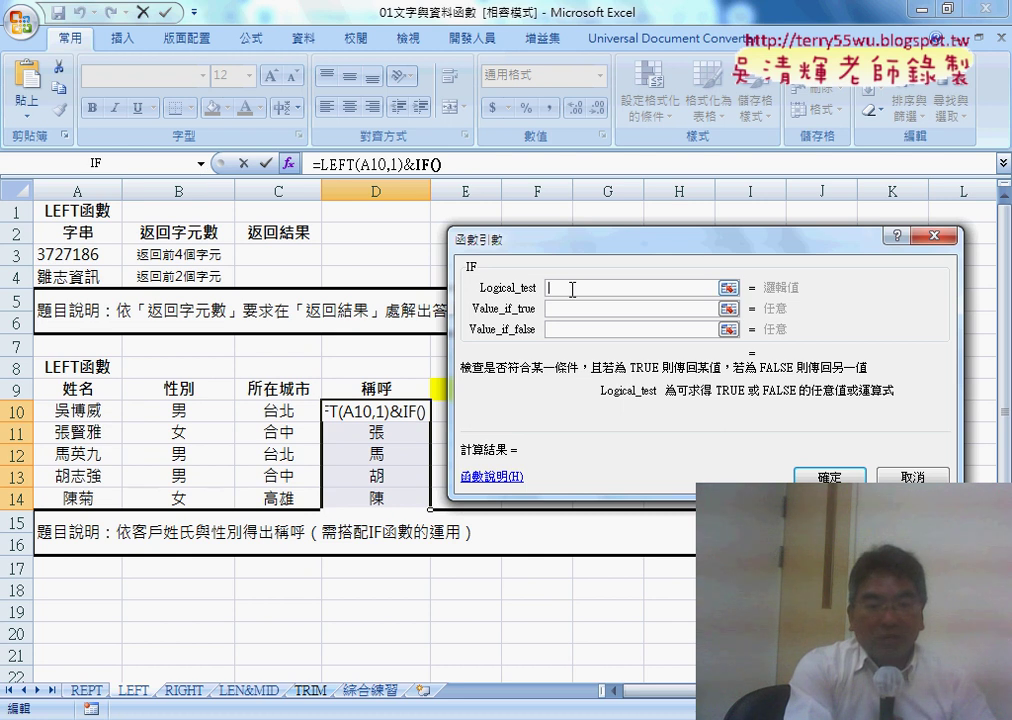
Step: Set the IF condition to B10="男" with "先生" as the true value
{"action": "left_click", "coordinate": [188, 410]}
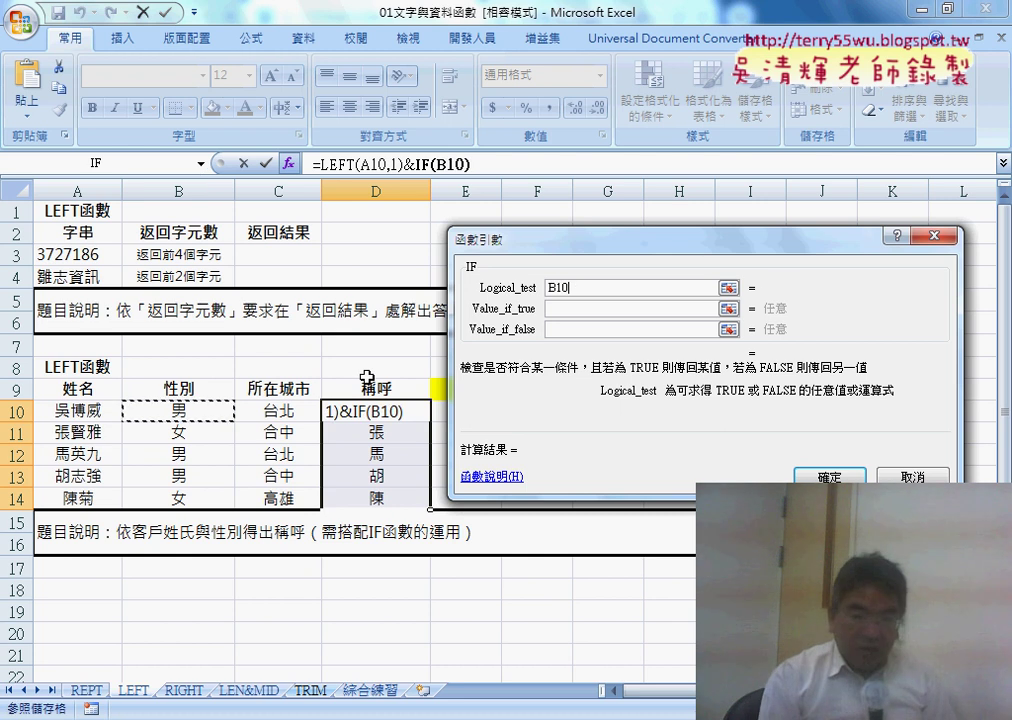
{"action": "type", "text": "=\"\""}
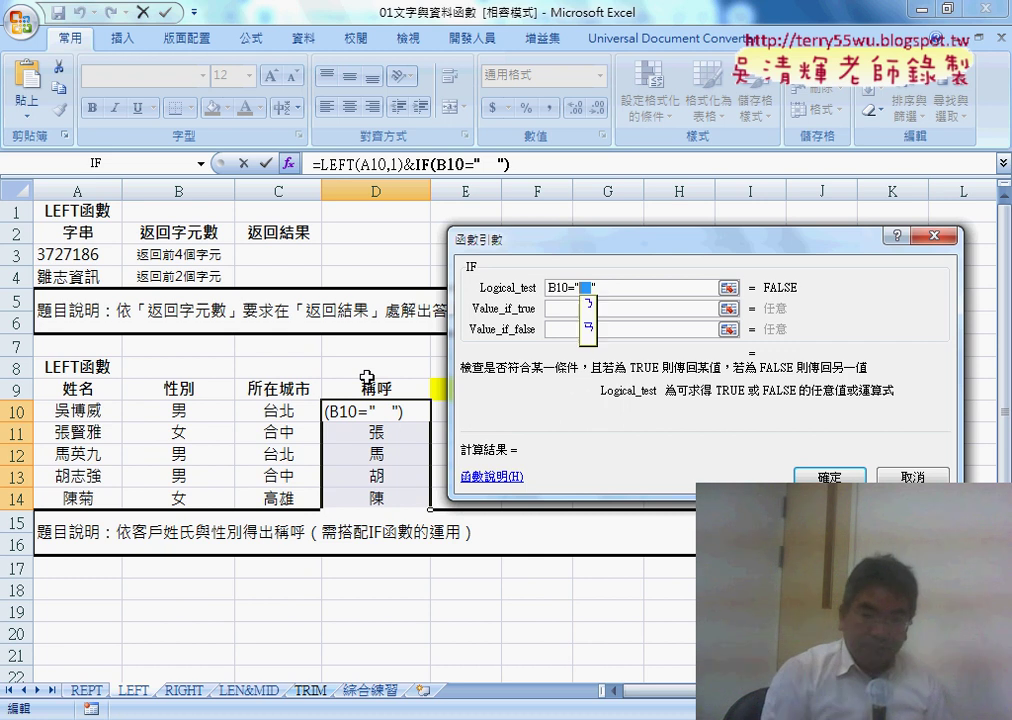
{"action": "type", "text": "男"}
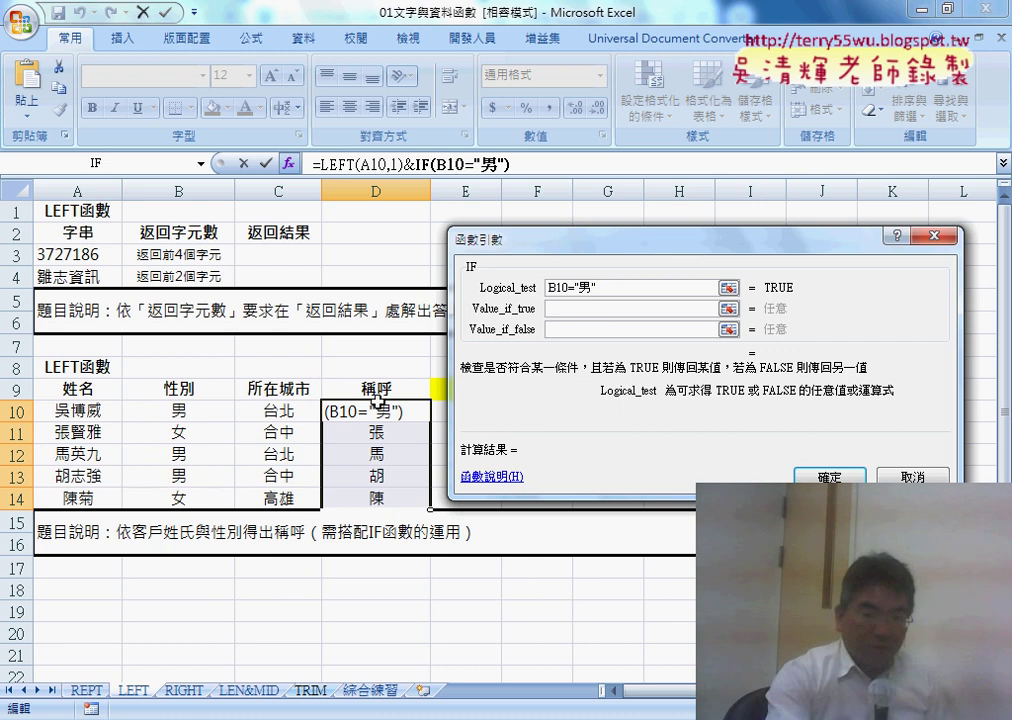
{"action": "left_click", "coordinate": [581, 309]}
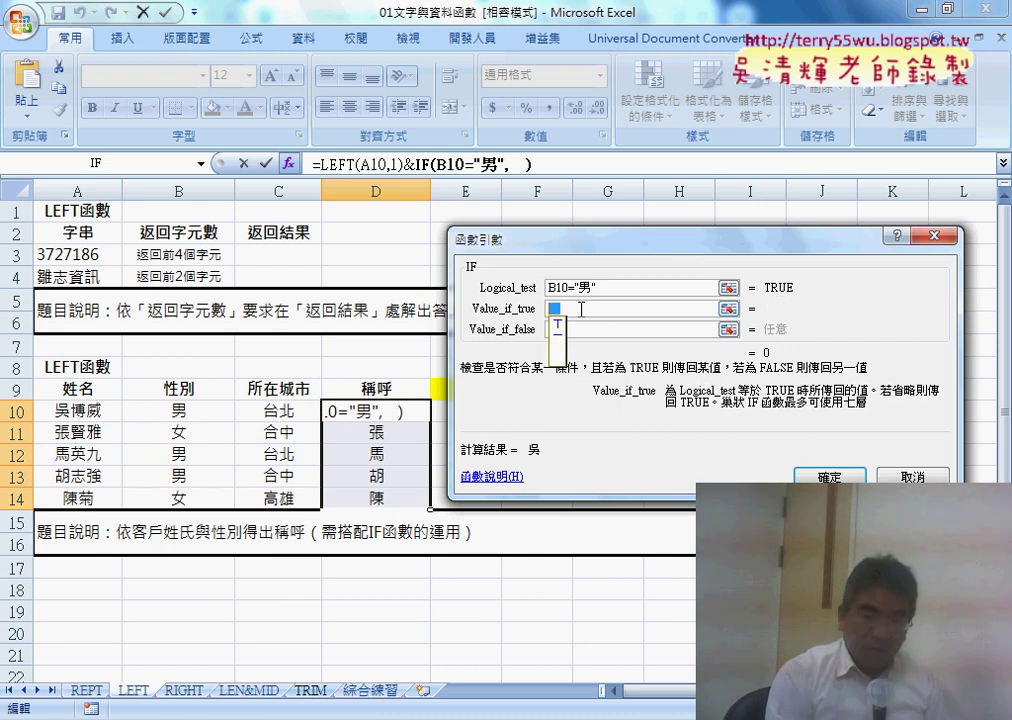
{"action": "type", "text": "先"}
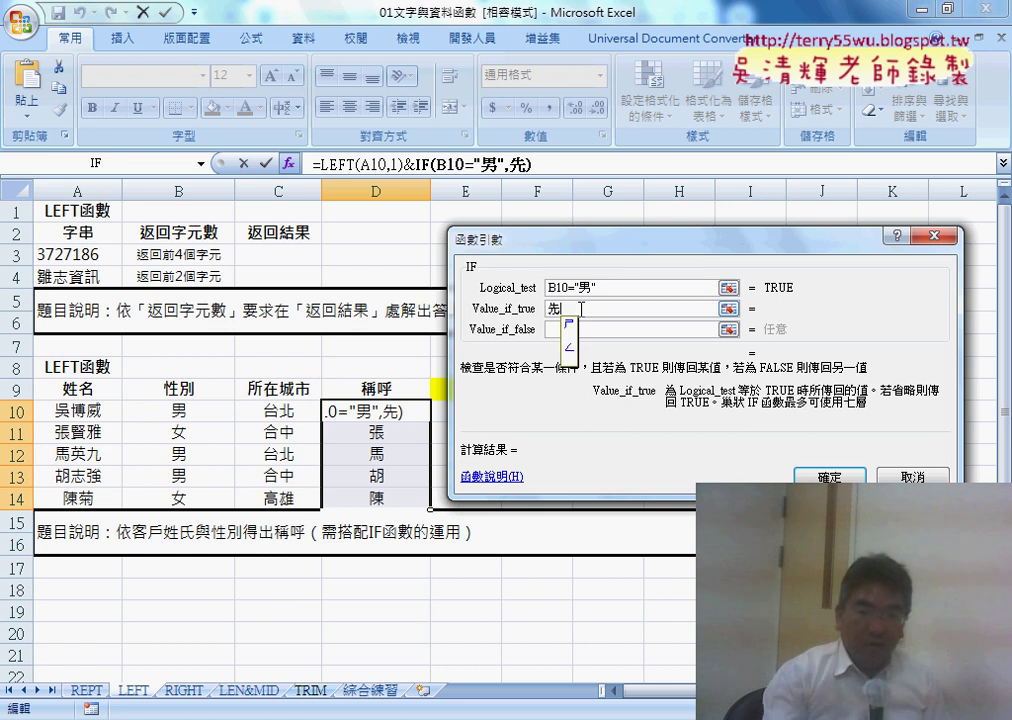
{"action": "type", "text": "生"}
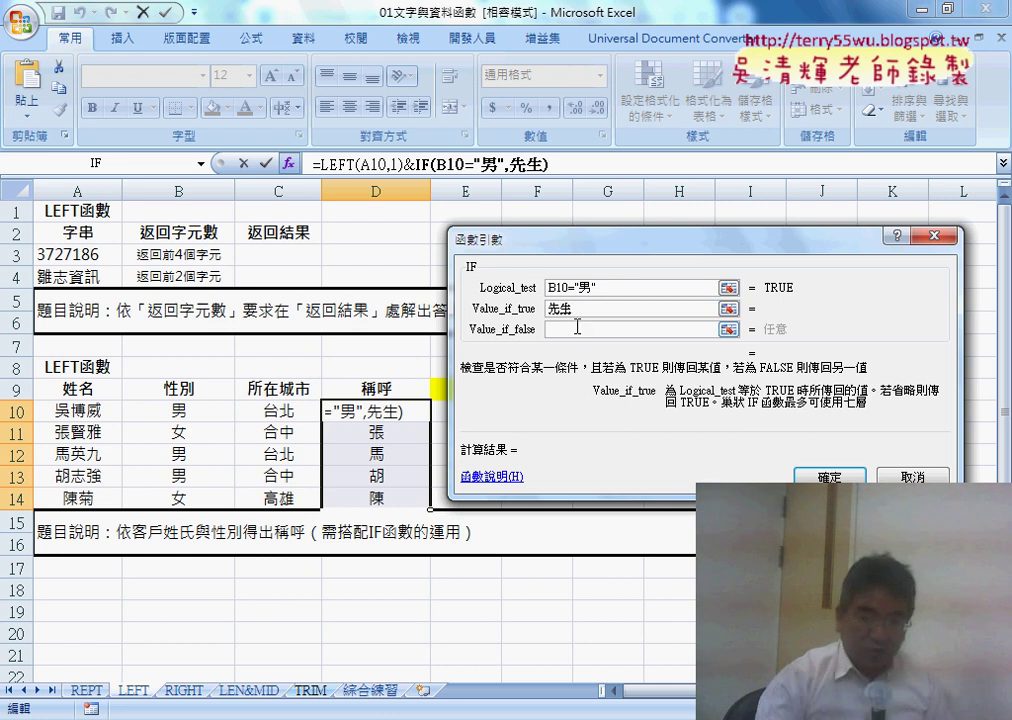
{"action": "left_click", "coordinate": [577, 327]}
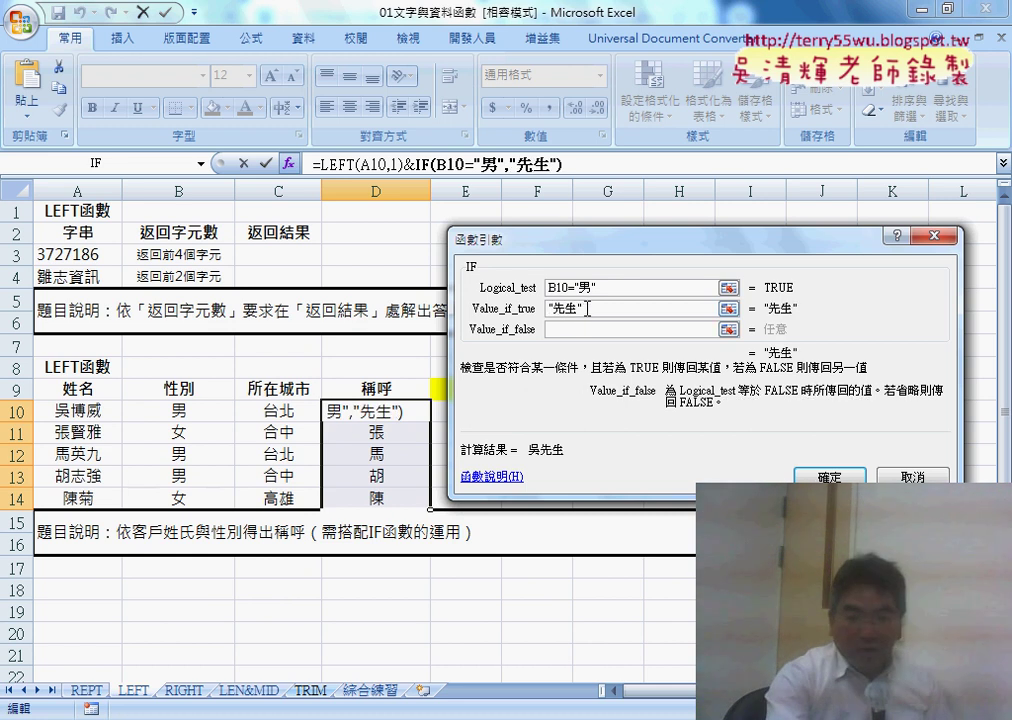
{"action": "left_click_drag", "start_coordinate": [588, 308], "coordinate": [548, 308]}
Step: Set "小姐" as the false value and confirm, so D10 shows 吳先生
{"action": "left_click", "coordinate": [572, 329]}
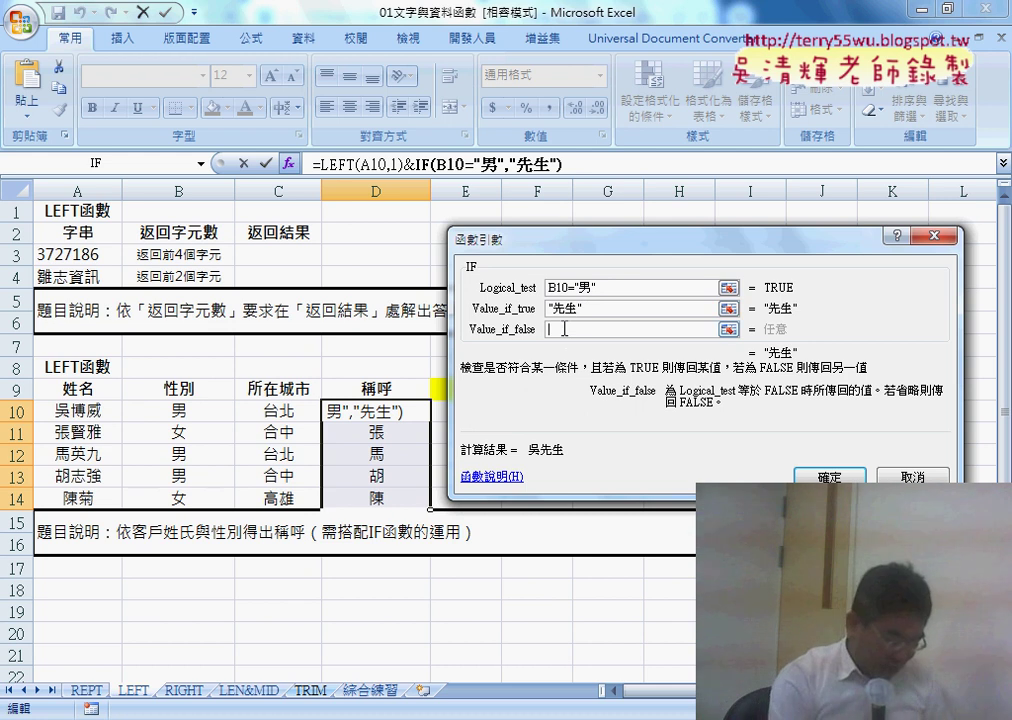
{"action": "type", "text": "小"}
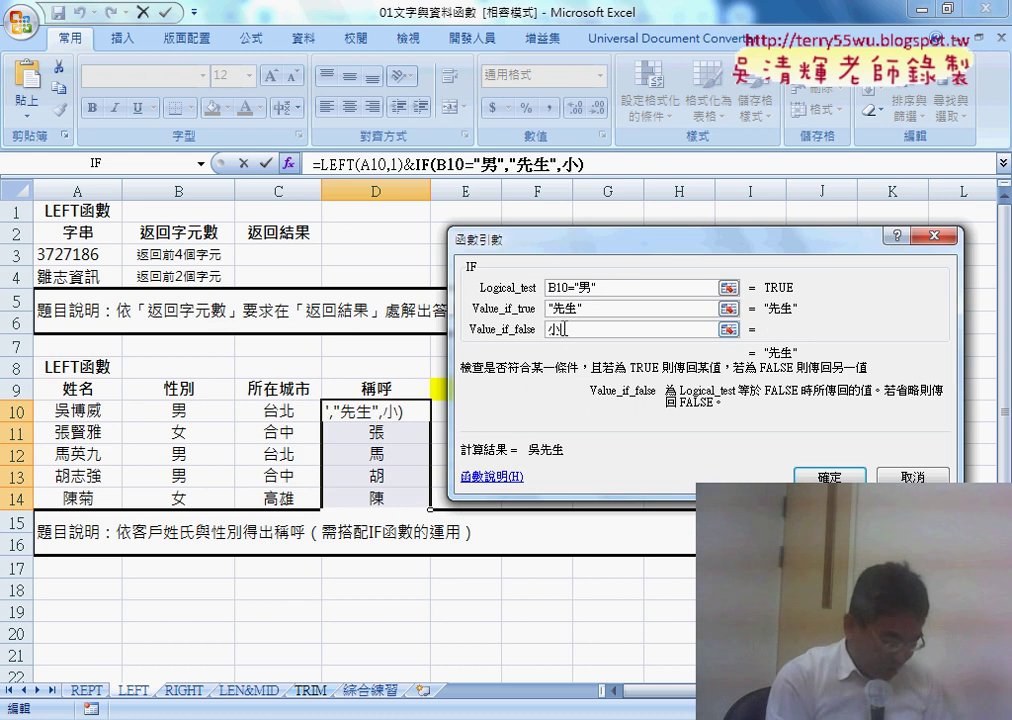
{"action": "type", "text": "姐"}
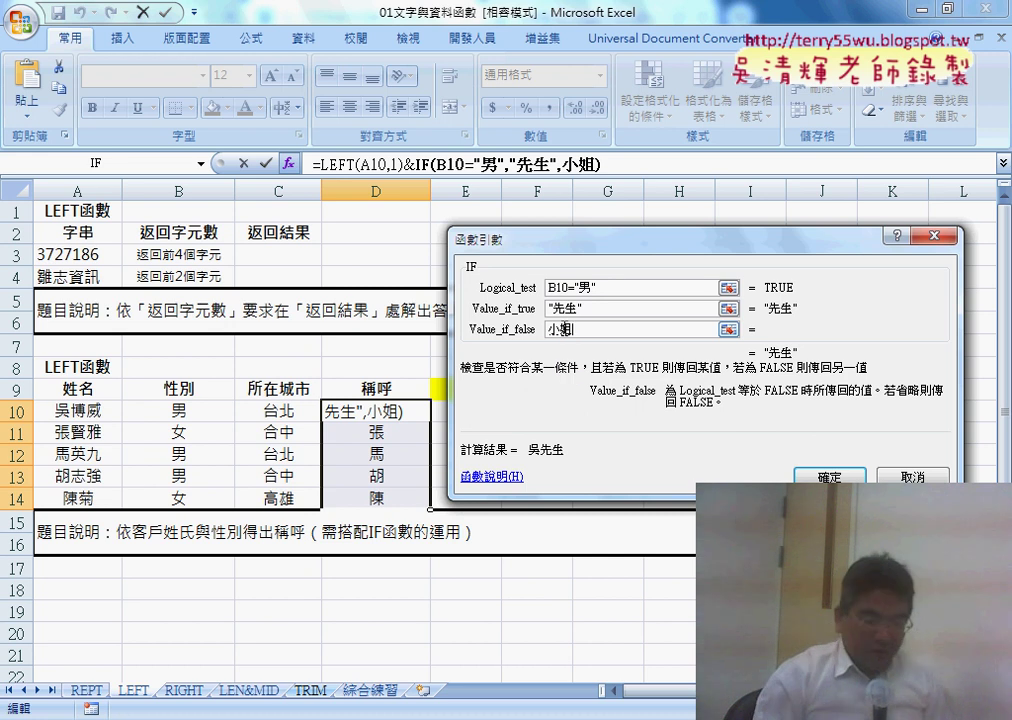
{"action": "left_click", "coordinate": [607, 313]}
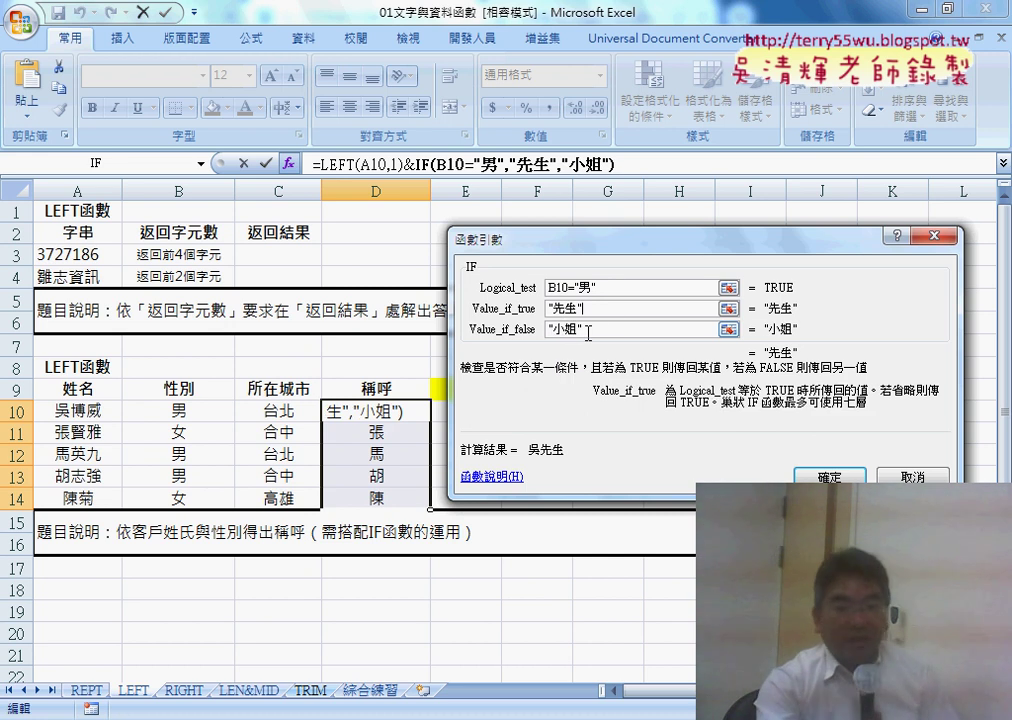
{"action": "double_click", "coordinate": [566, 333]}
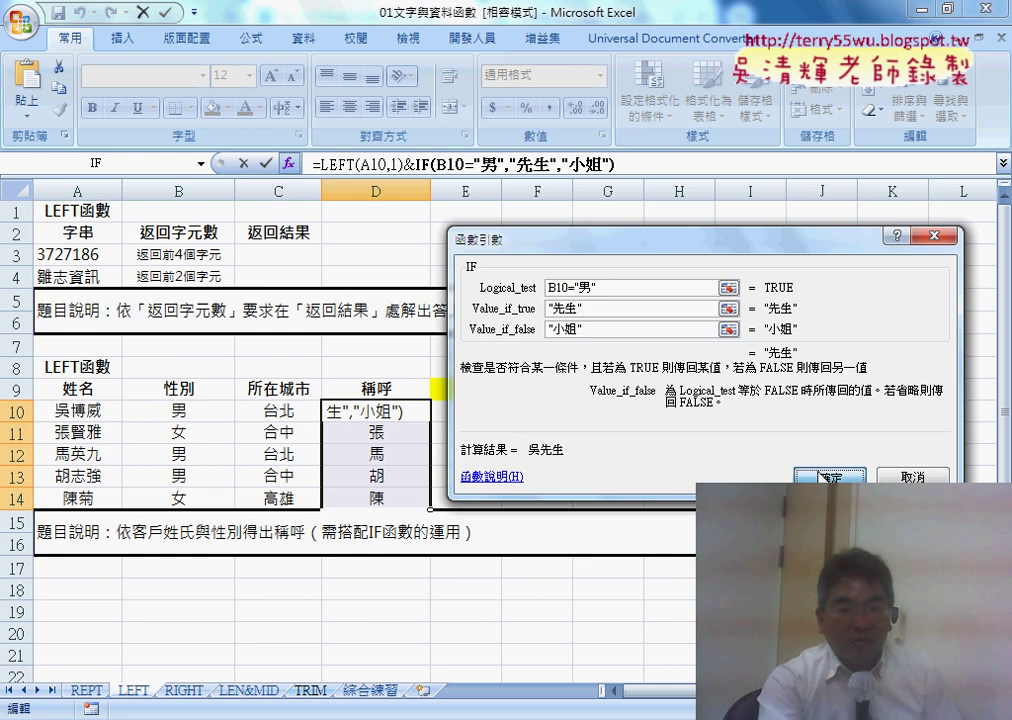
{"action": "key", "text": "Return"}
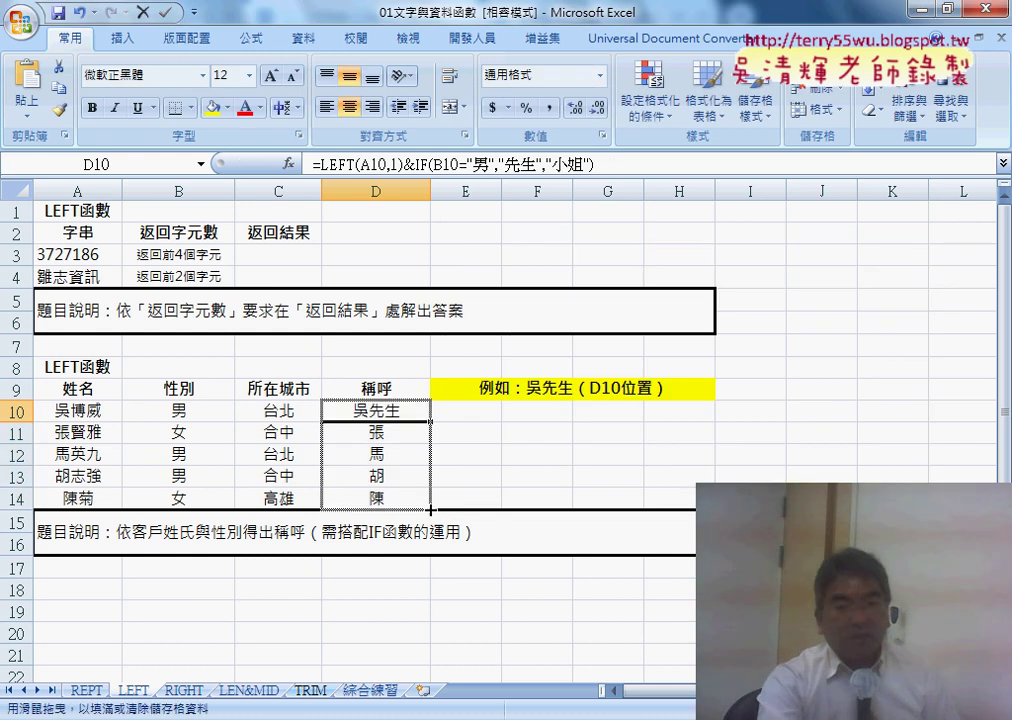
Step: Copy D10's greeting formula down to D14, then go via the RIGHT and LEFT sheets to 綜合練習
{"action": "left_click_drag", "start_coordinate": [432, 422], "coordinate": [431, 508]}
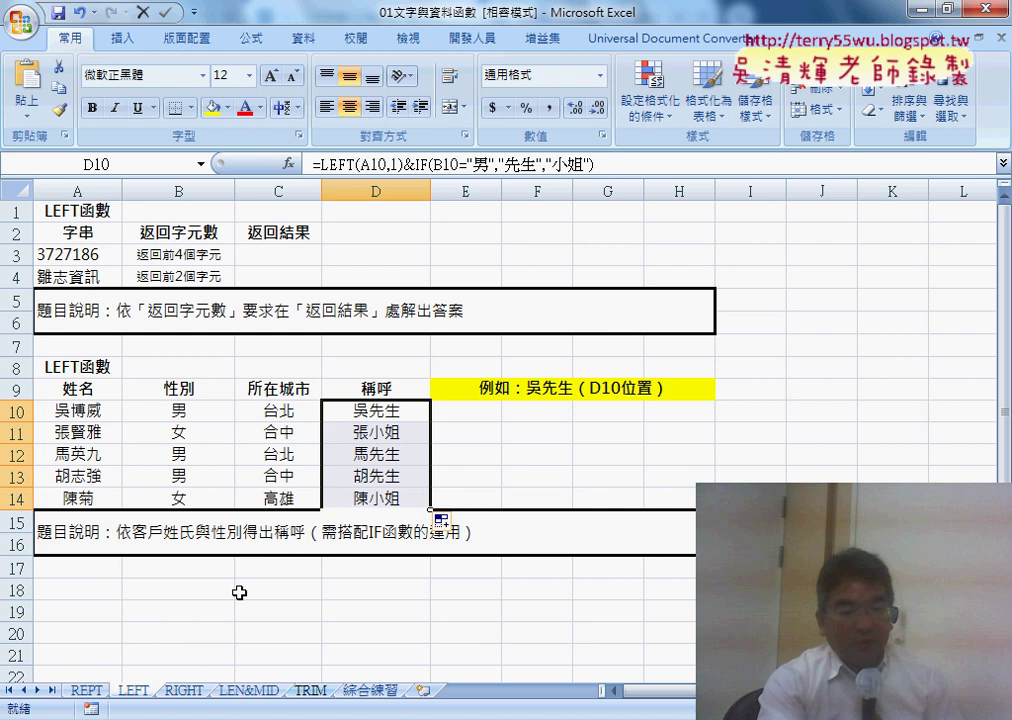
{"action": "left_click", "coordinate": [180, 690]}
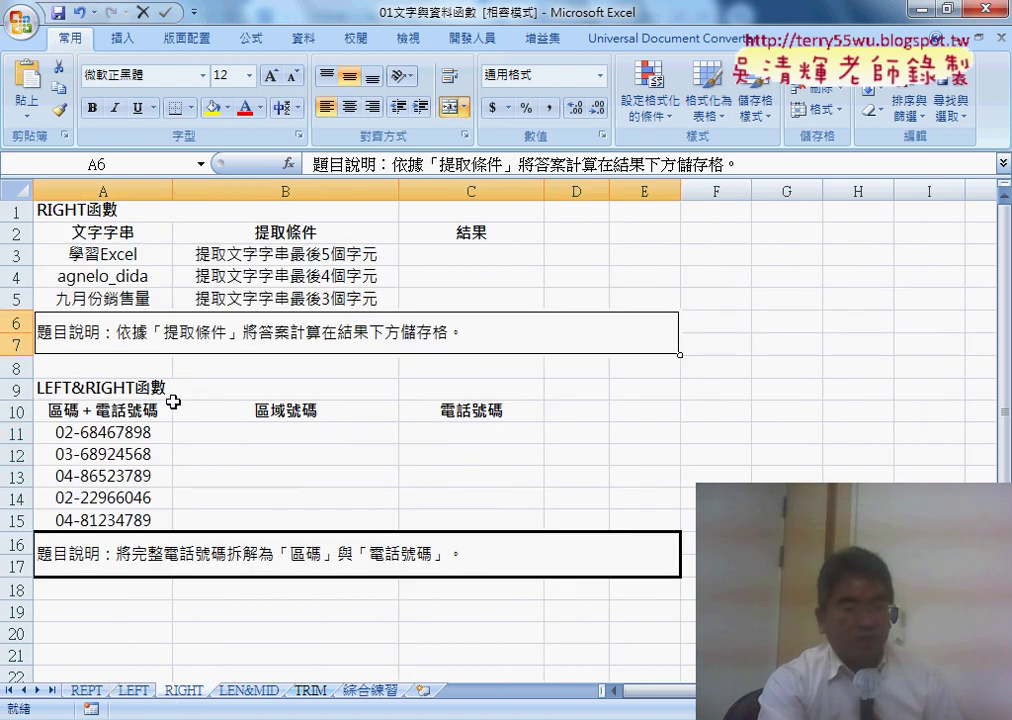
{"action": "left_click", "coordinate": [137, 692]}
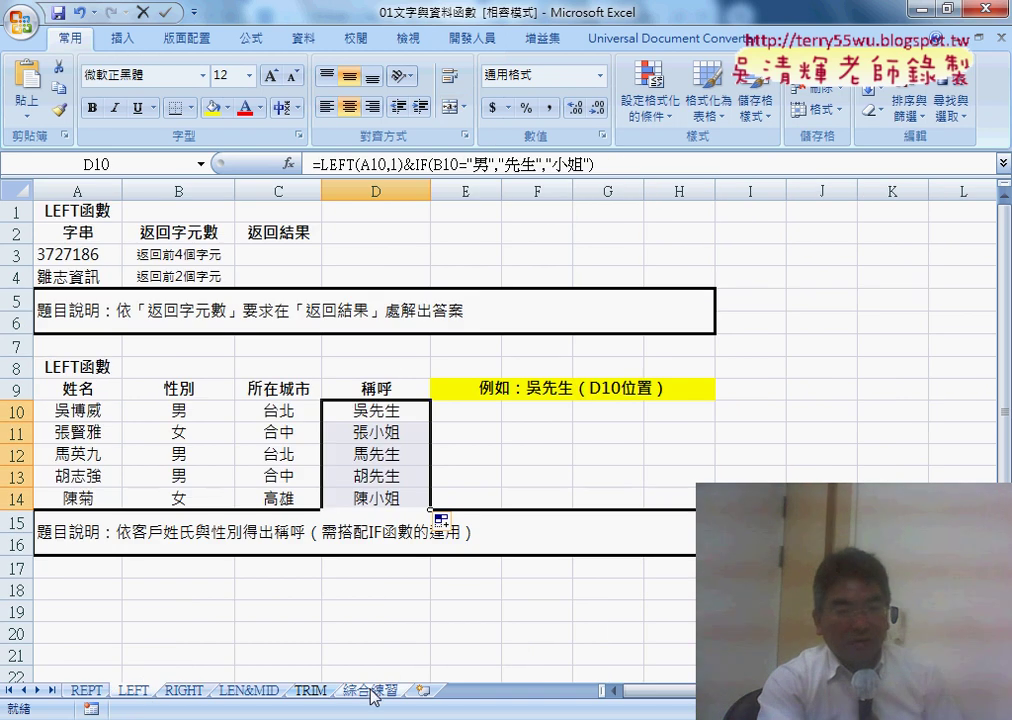
{"action": "left_click", "coordinate": [371, 690]}
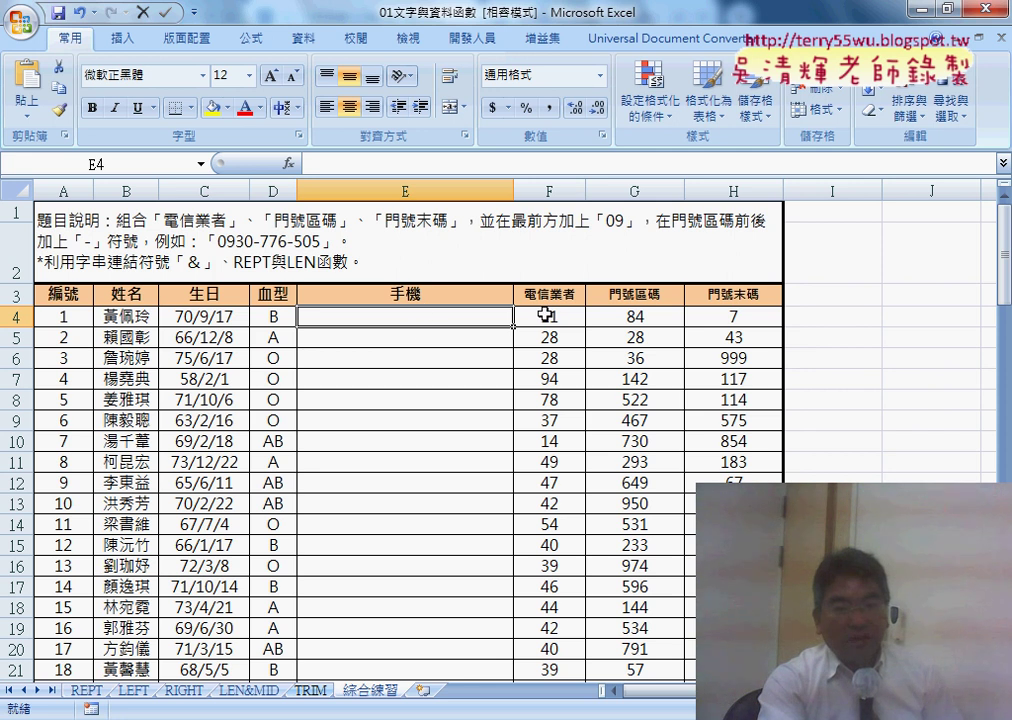
Step: Enter ="09"&F4 in E4 so it displays 0911
{"action": "left_click_drag", "start_coordinate": [545, 315], "coordinate": [733, 316]}
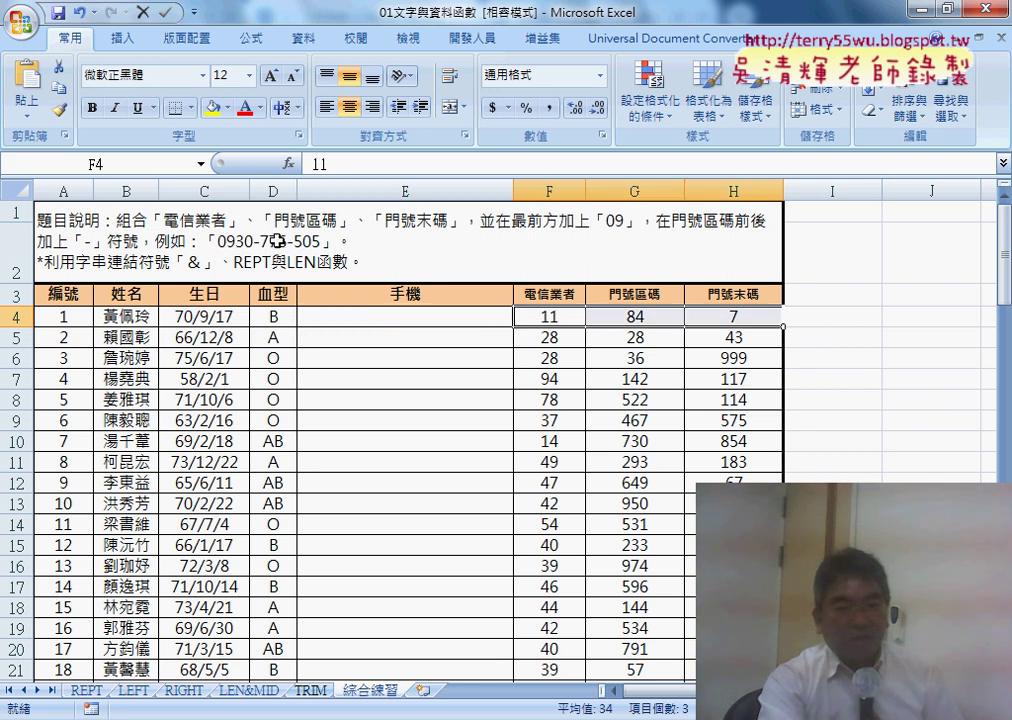
{"action": "left_click", "coordinate": [373, 313]}
{"action": "left_click", "coordinate": [341, 162]}
{"action": "left_click", "coordinate": [341, 162]}
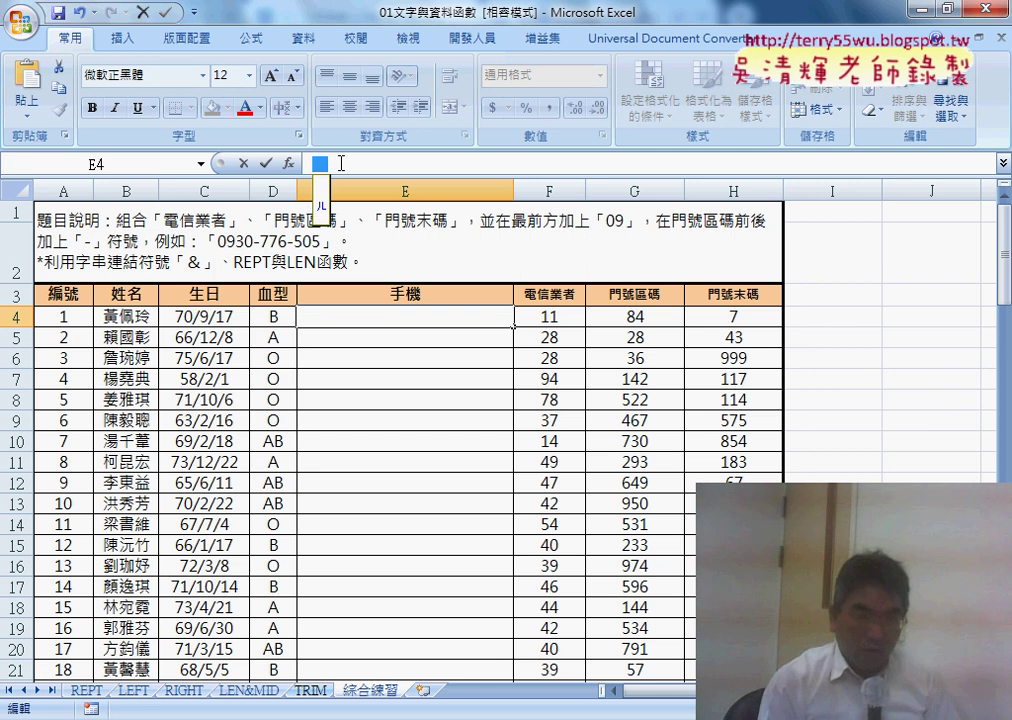
{"action": "type", "text": "="}
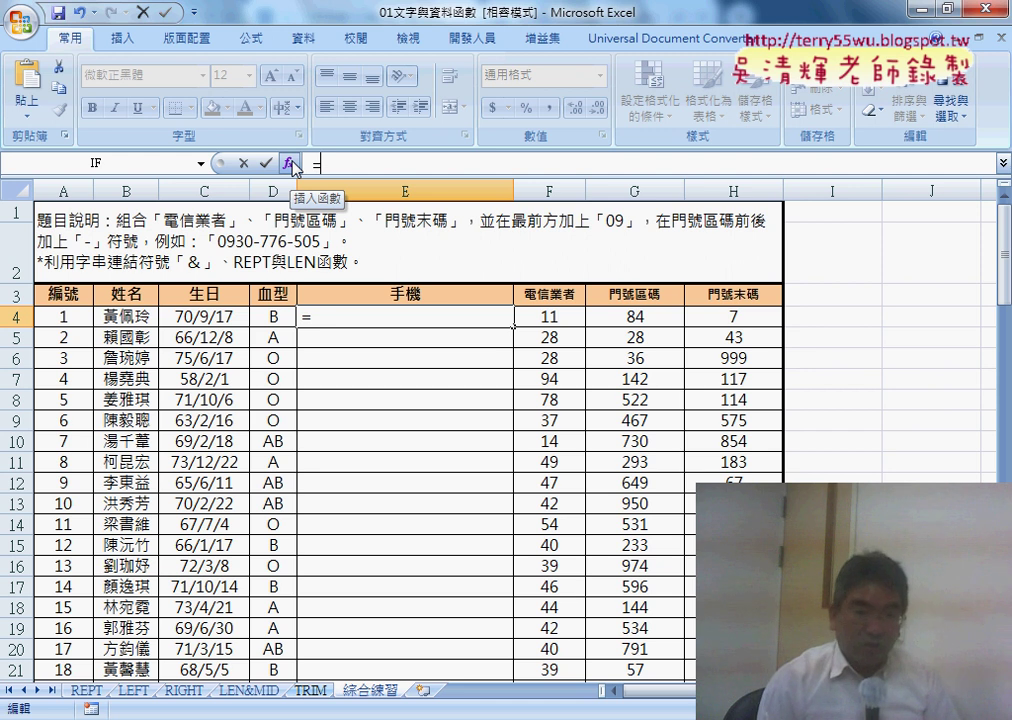
{"action": "type", "text": "\"09"}
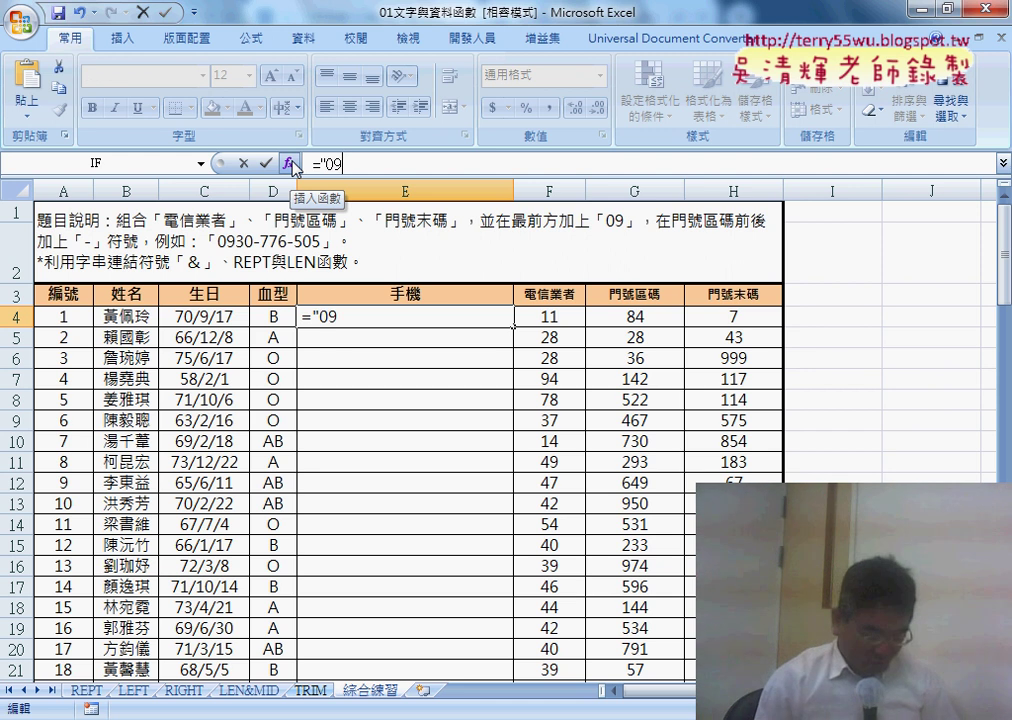
{"action": "type", "text": "\""}
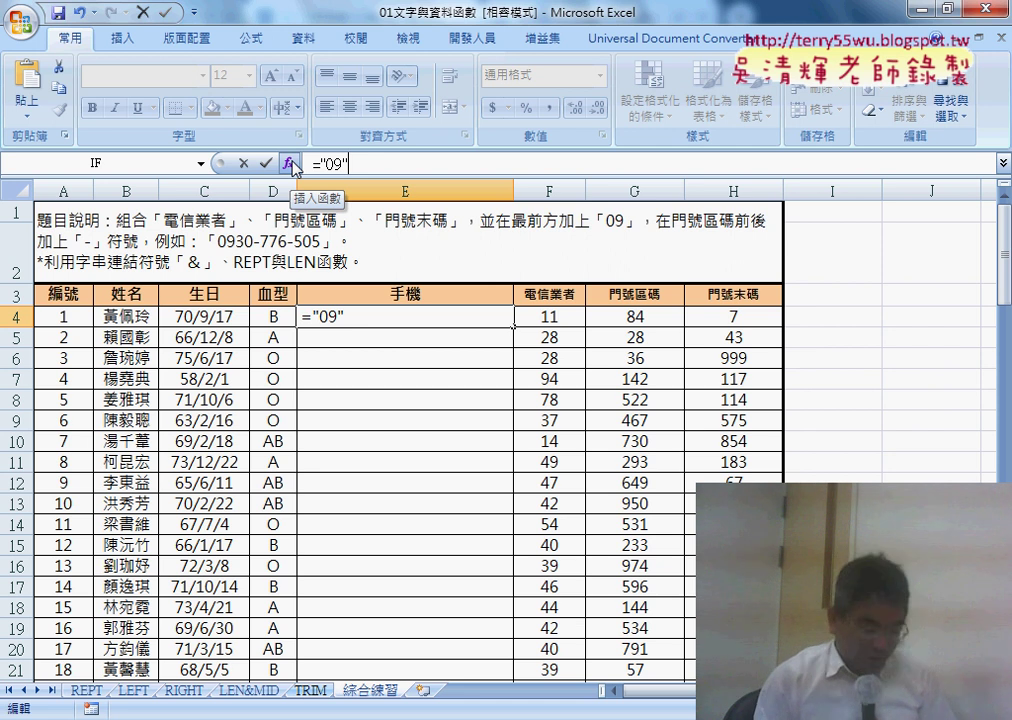
{"action": "type", "text": "&"}
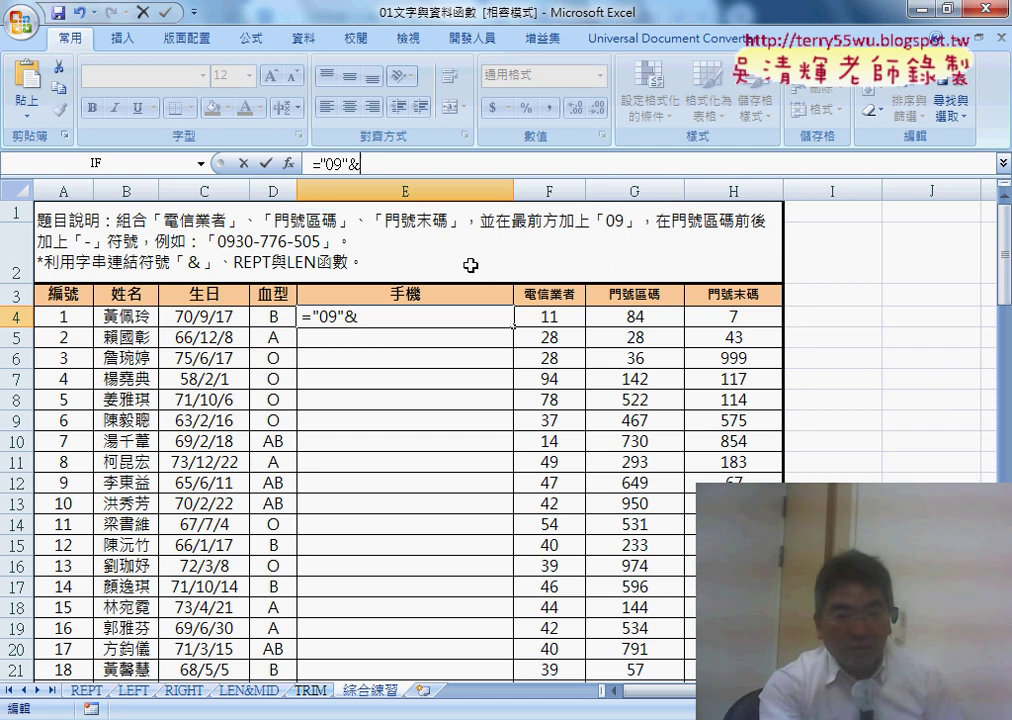
{"action": "left_click", "coordinate": [553, 318]}
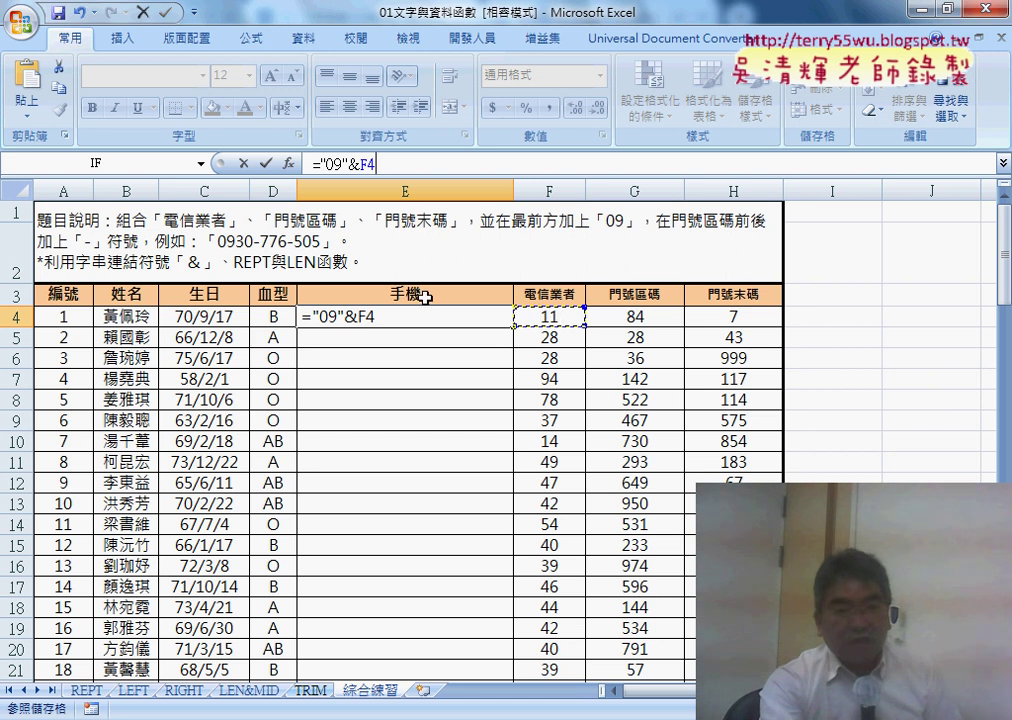
{"action": "left_click", "coordinate": [266, 162]}
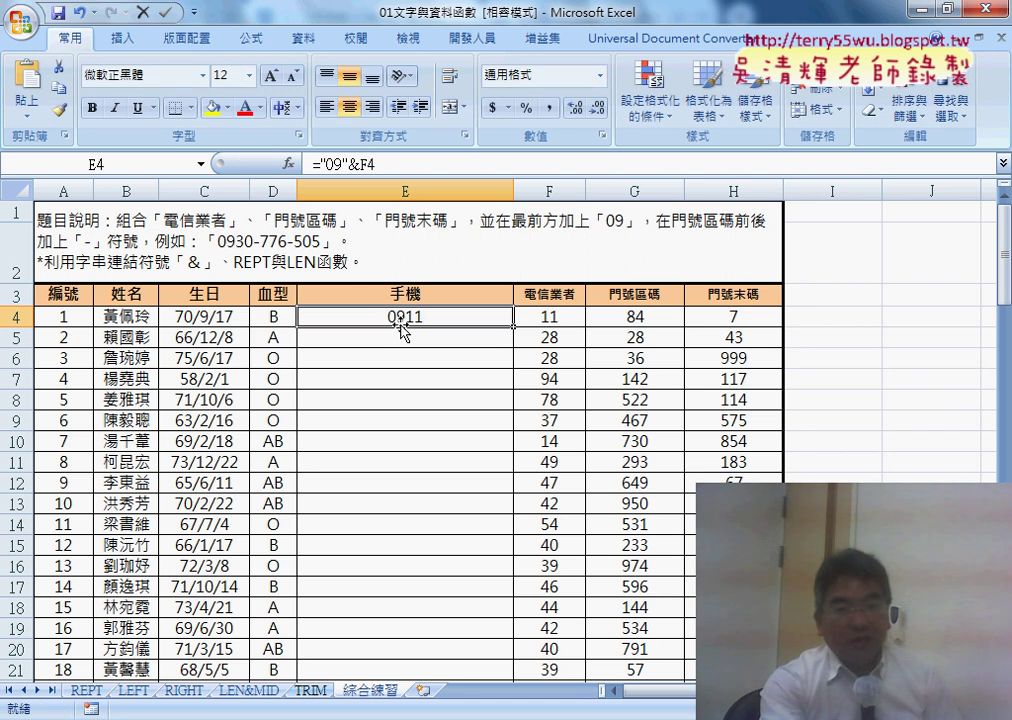
Step: Append &"-" to E4's formula so it displays 0911-
{"action": "left_click", "coordinate": [395, 160]}
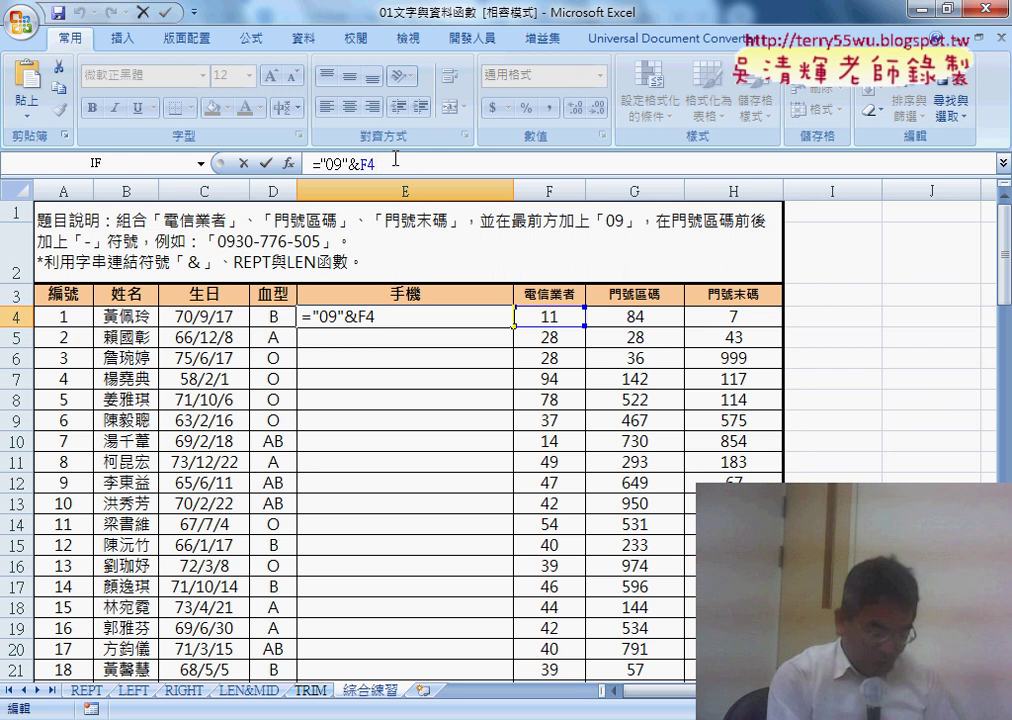
{"action": "type", "text": "&\"-"}
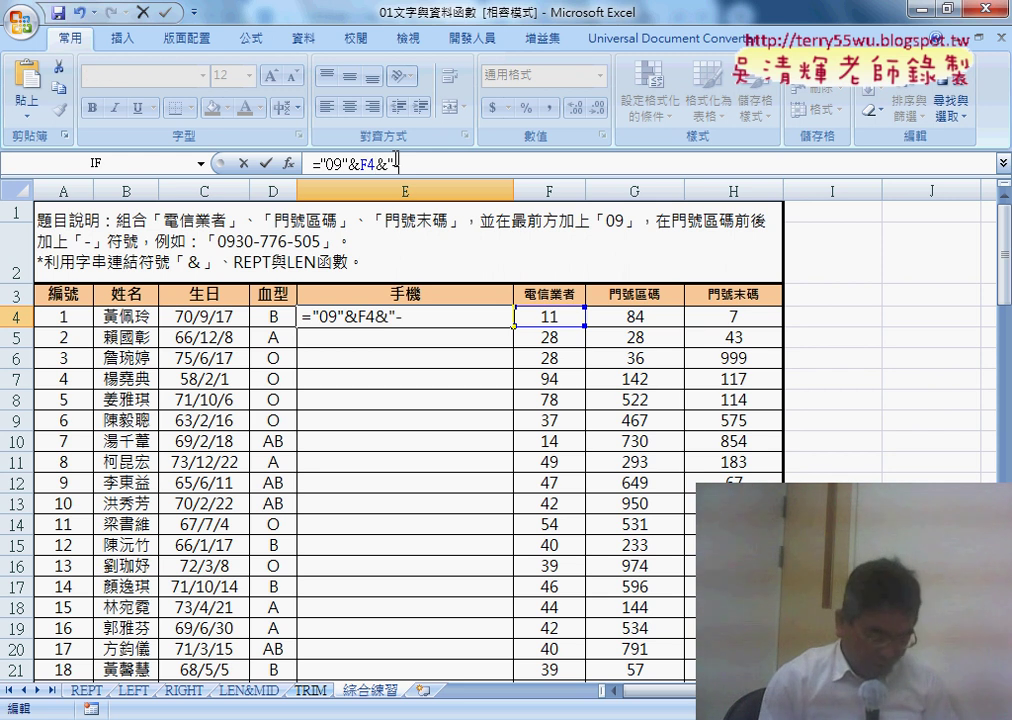
{"action": "type", "text": "\""}
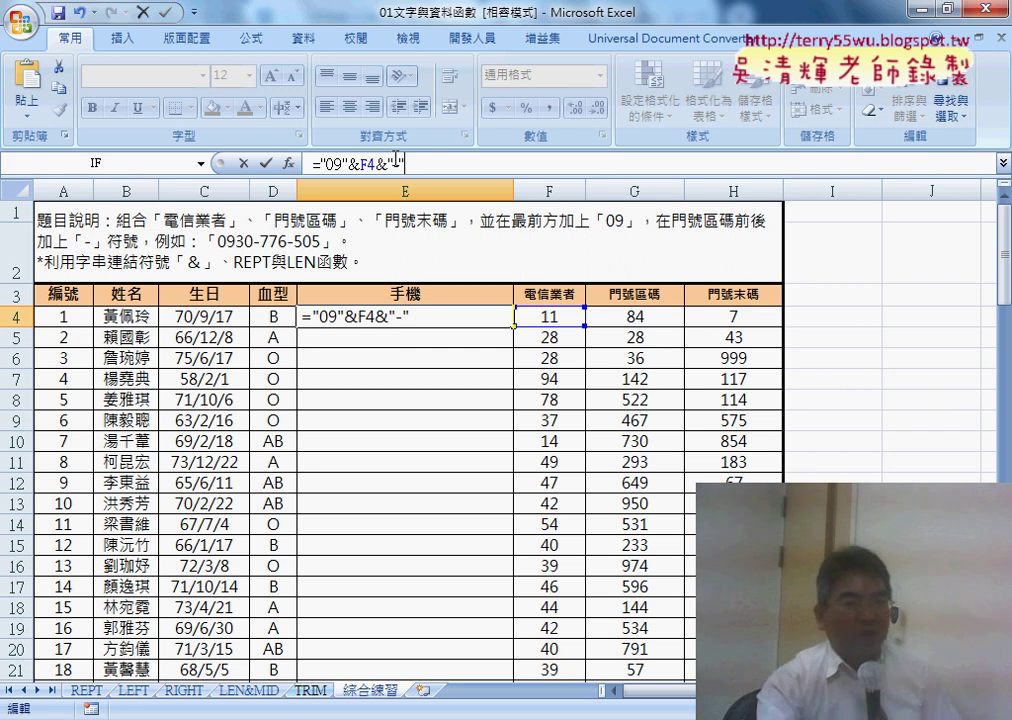
{"action": "left_click", "coordinate": [266, 163]}
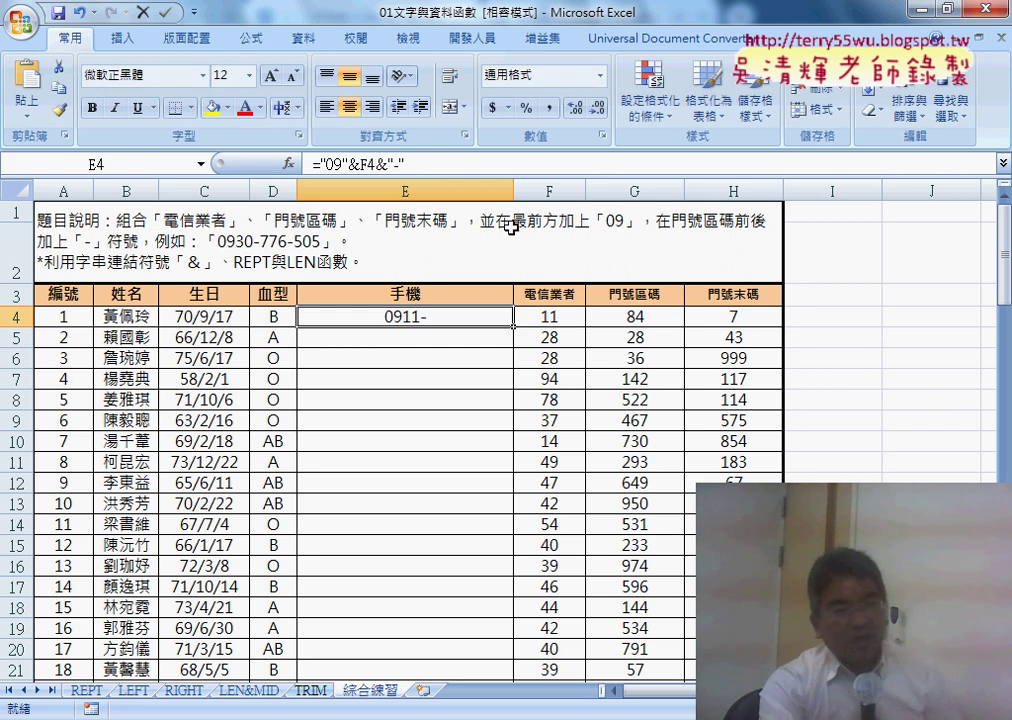
{"action": "left_click", "coordinate": [455, 165]}
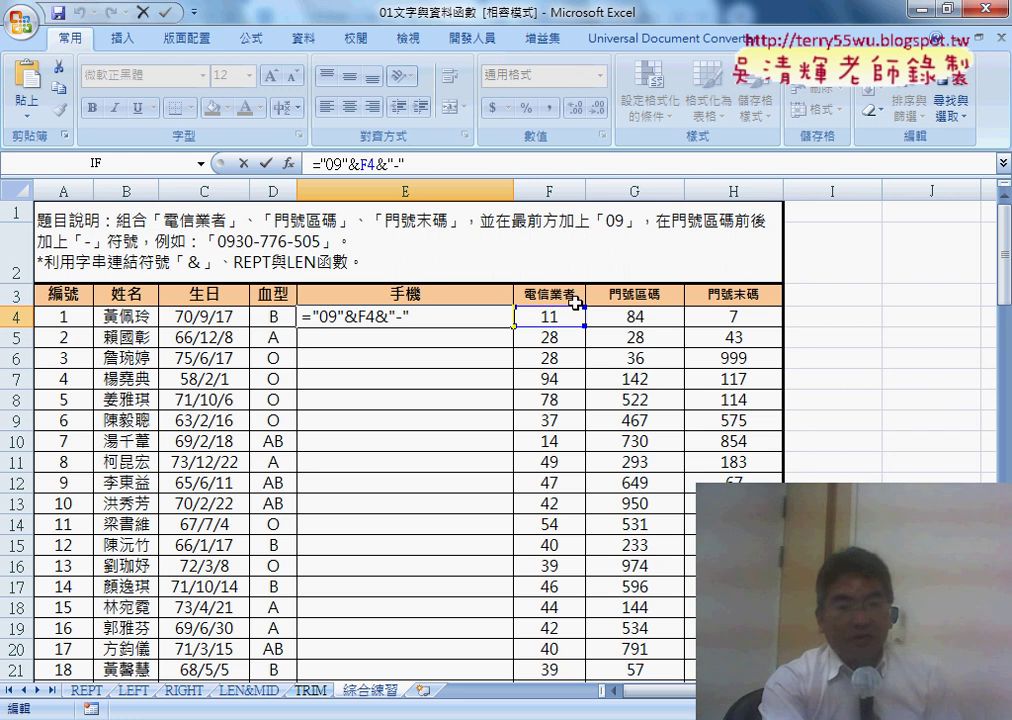
{"action": "left_click", "coordinate": [200, 164]}
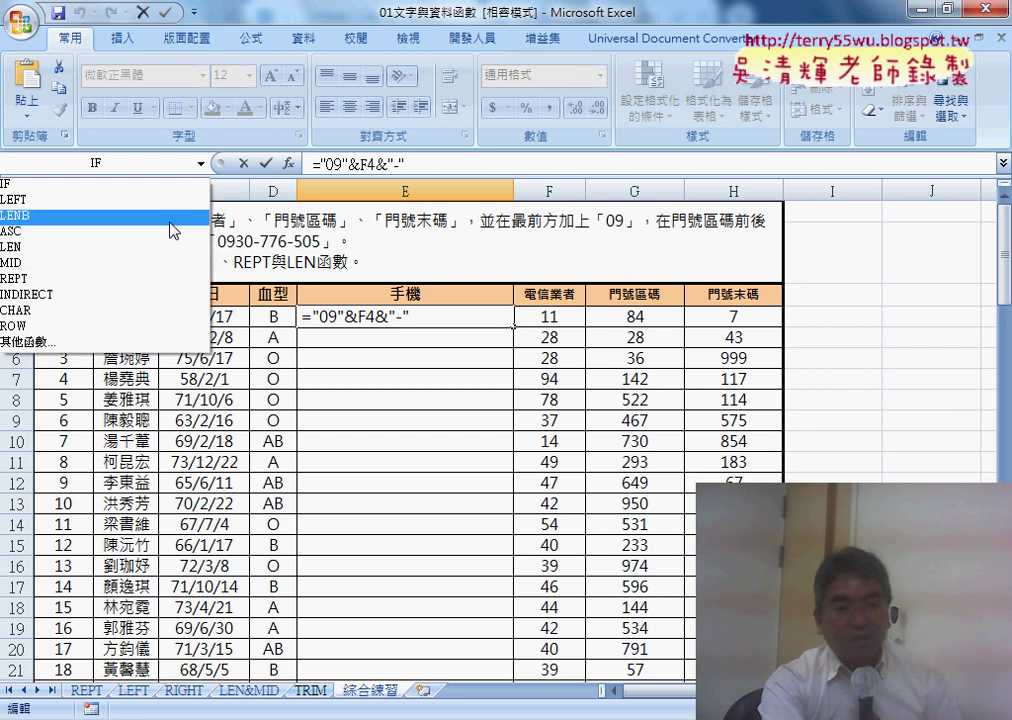
{"action": "left_click", "coordinate": [173, 278]}
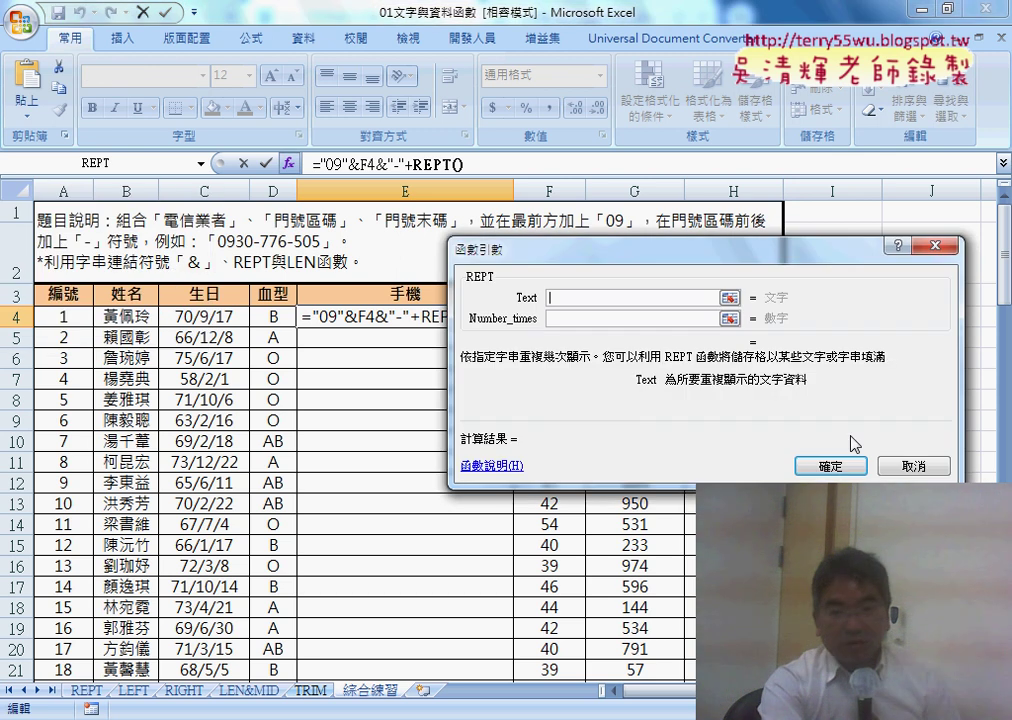
{"action": "left_click", "coordinate": [912, 466]}
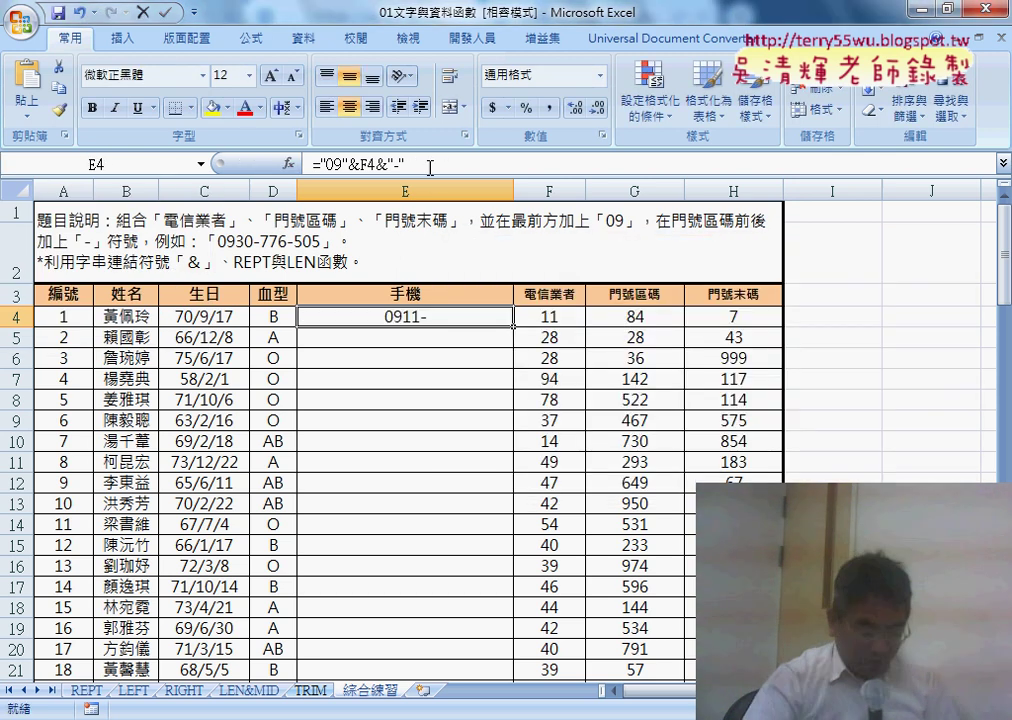
{"action": "left_click", "coordinate": [486, 163]}
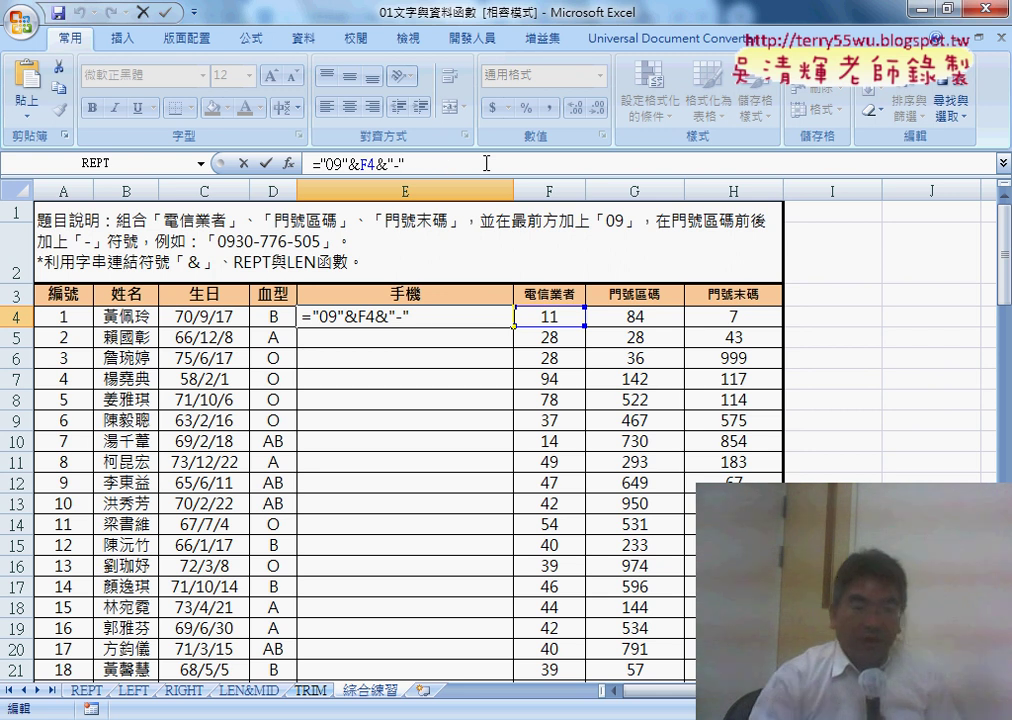
Step: Append & and a REPT function to E4's formula with "0" as its Text
{"action": "type", "text": "&"}
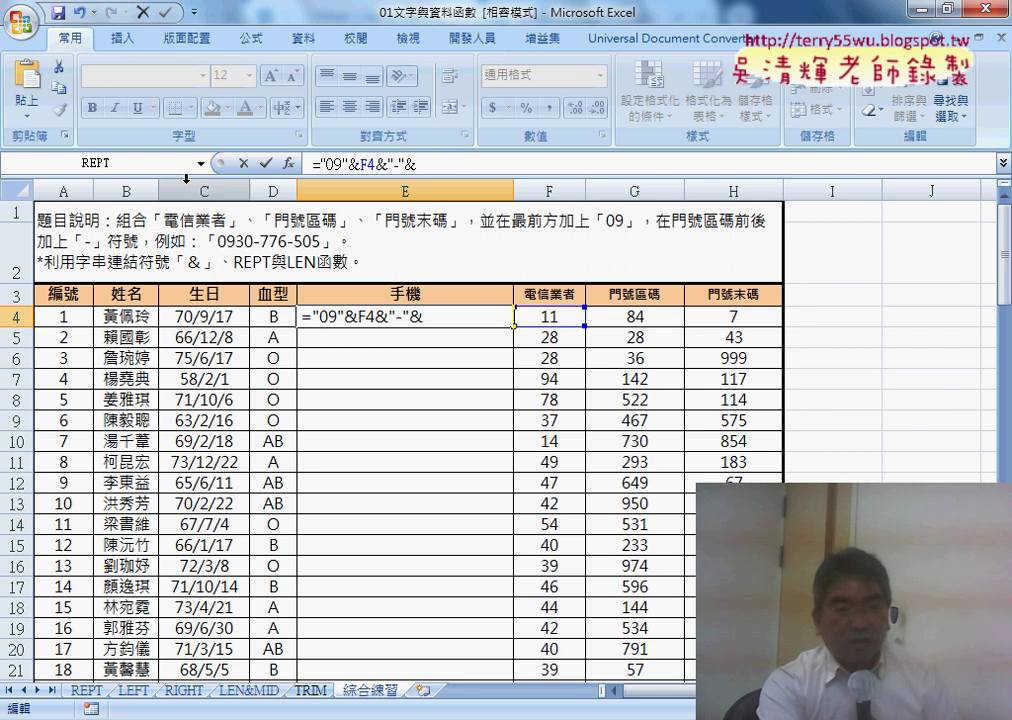
{"action": "left_click", "coordinate": [201, 163]}
{"action": "left_click", "coordinate": [160, 184]}
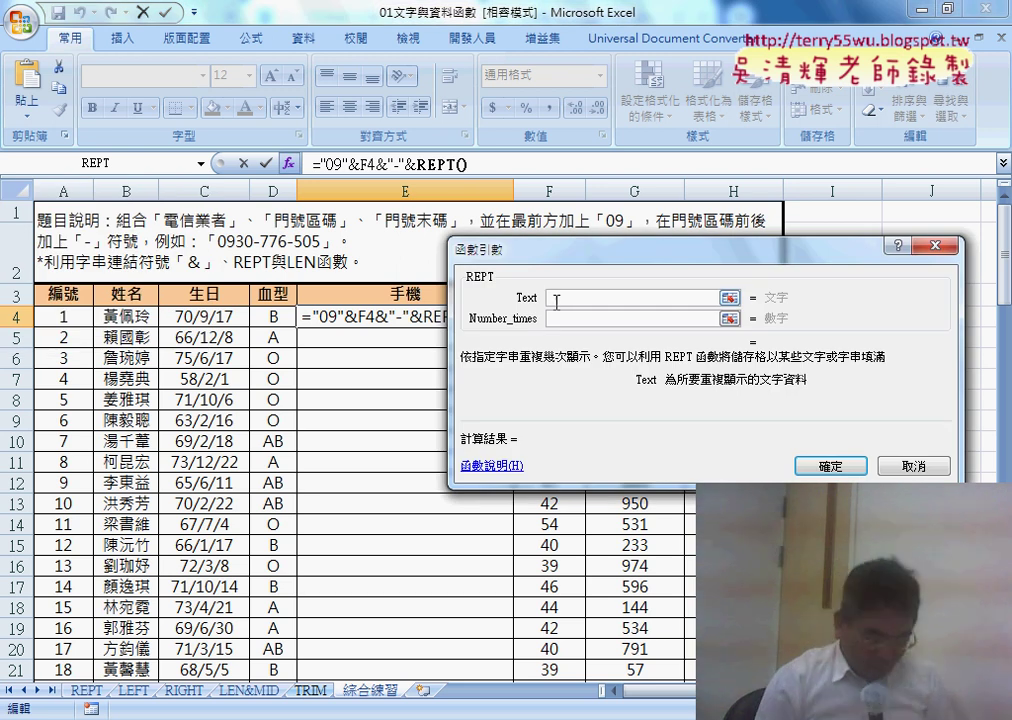
{"action": "type", "text": "\"0"}
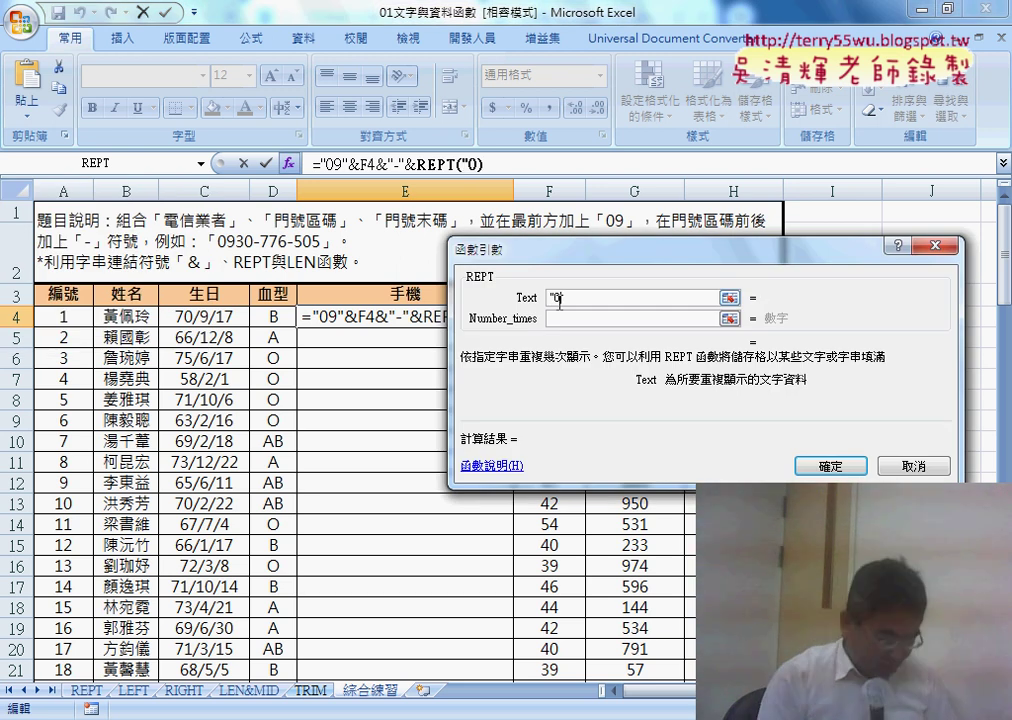
{"action": "type", "text": "\""}
{"action": "key", "text": "Tab"}
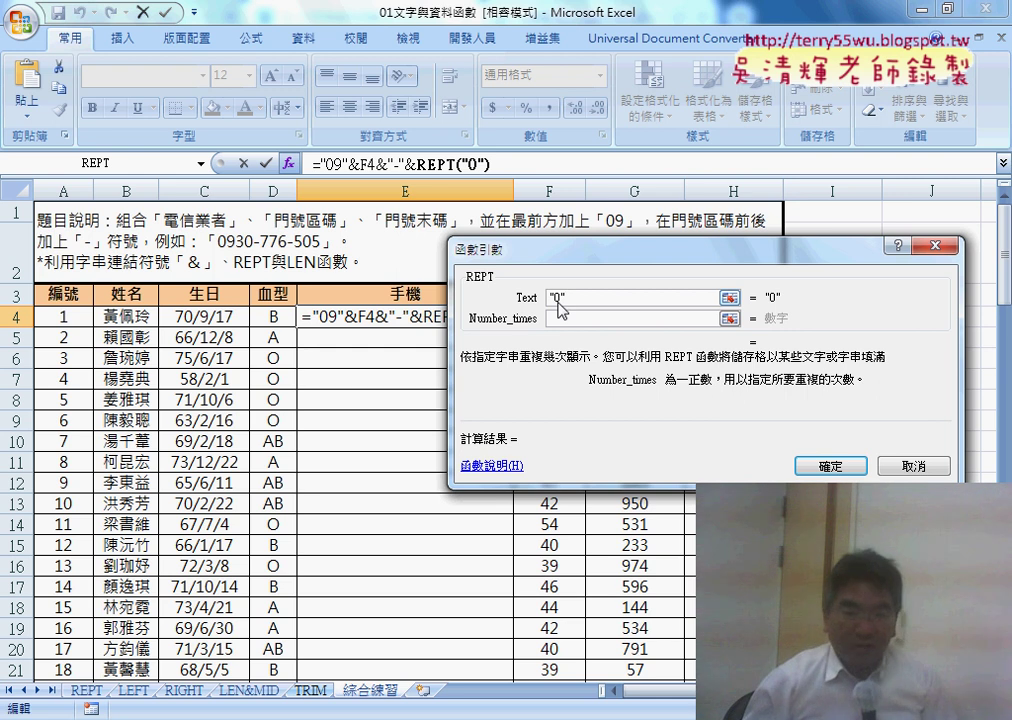
Step: Set REPT's Number_times to 3-LEN(G4) and enter it, so E4 shows 0911-0
{"action": "type", "text": "3"}
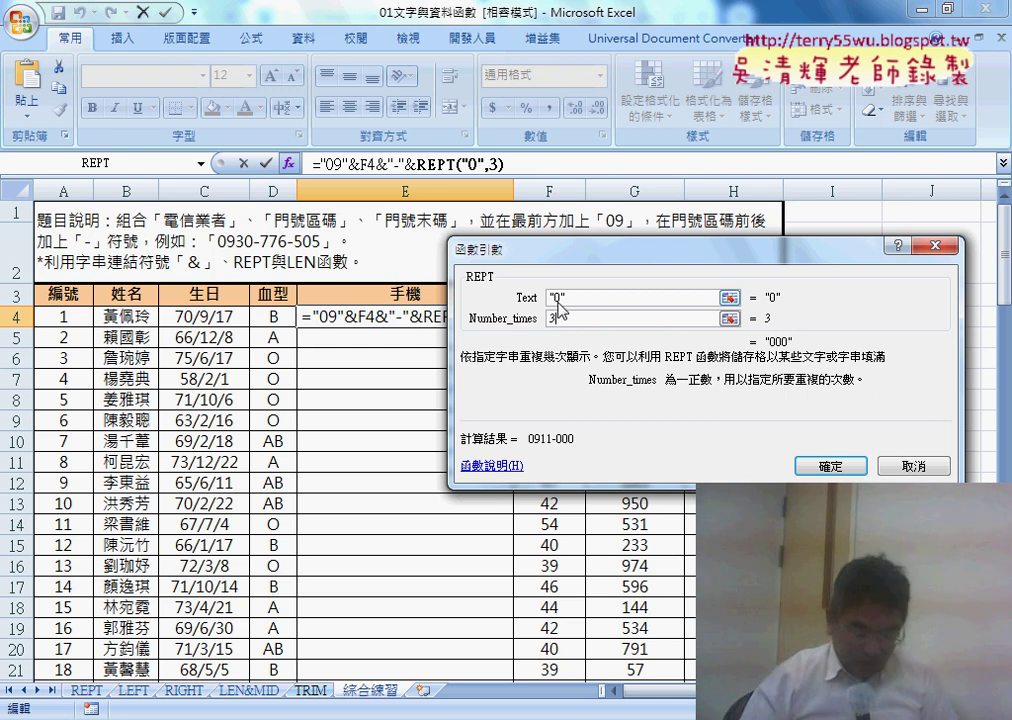
{"action": "type", "text": "-"}
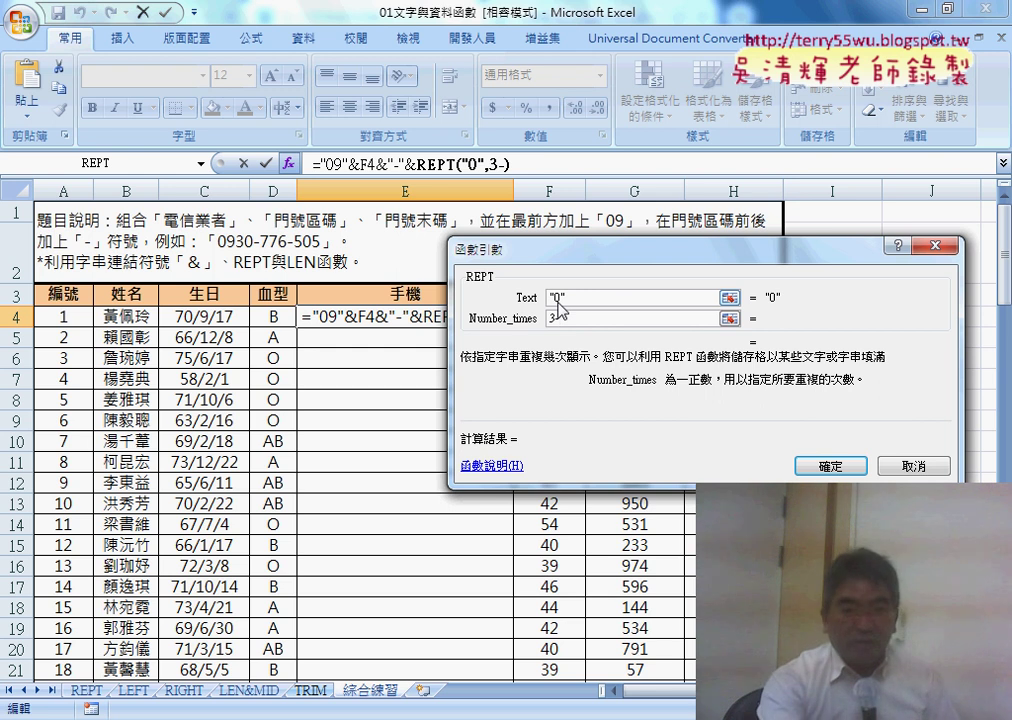
{"action": "left_click_drag", "start_coordinate": [572, 270], "coordinate": [538, 393]}
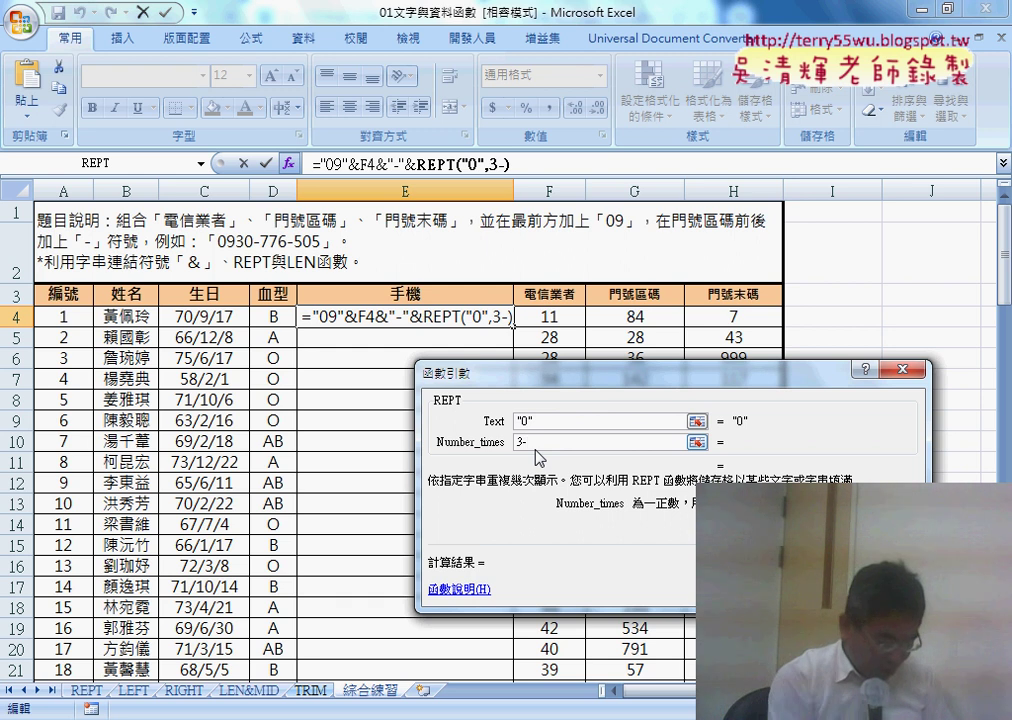
{"action": "type", "text": "le"}
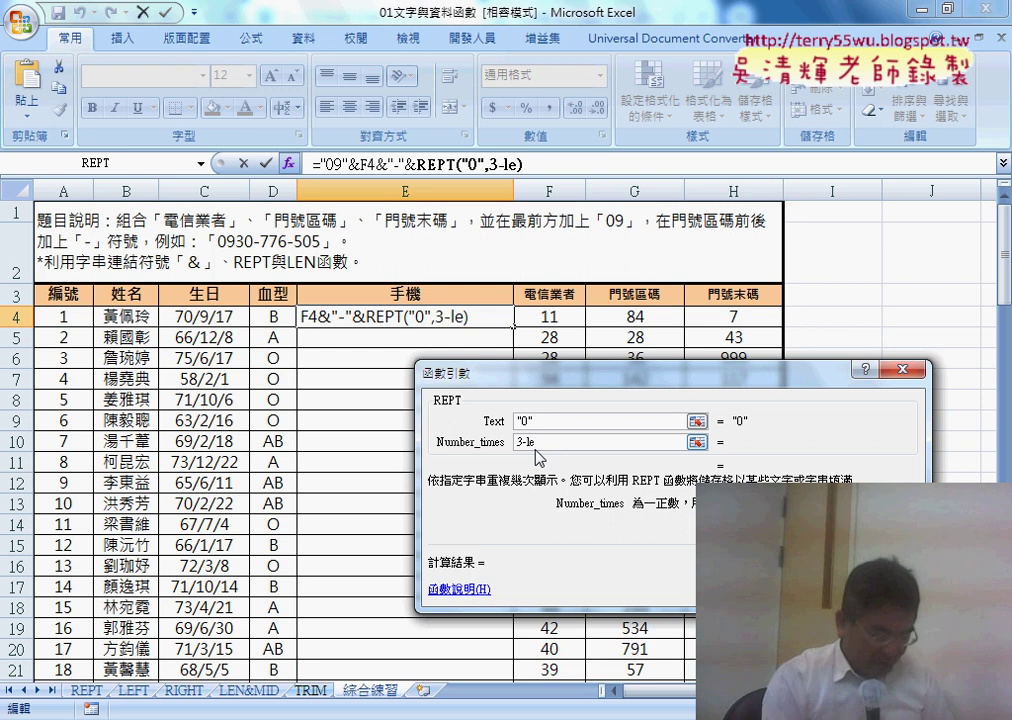
{"action": "type", "text": "n()"}
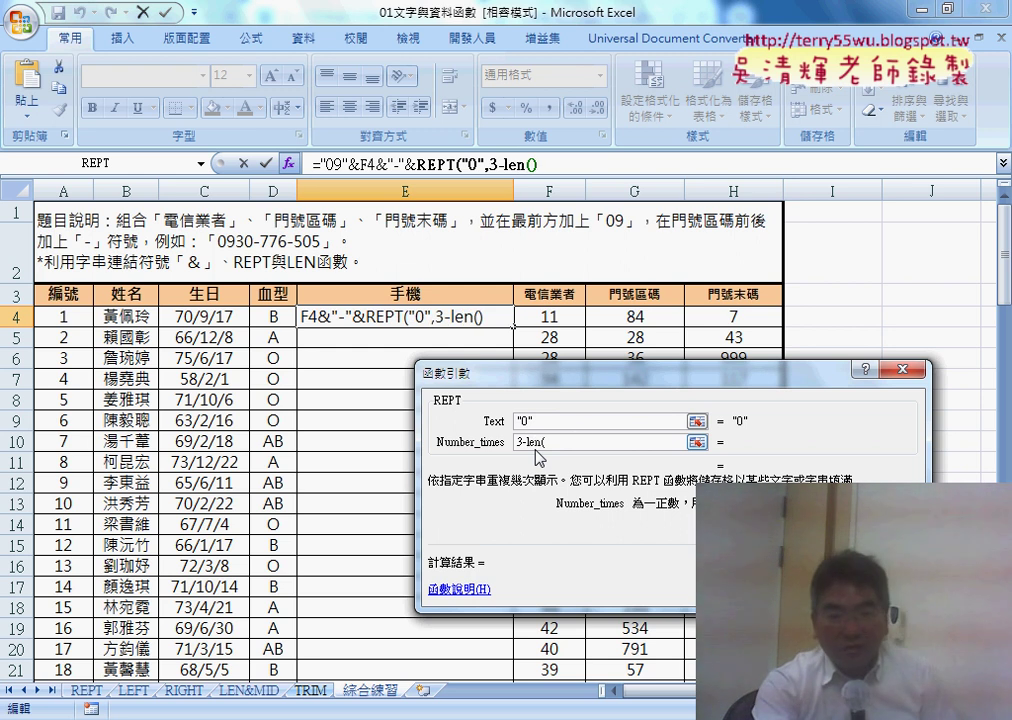
{"action": "left_click", "coordinate": [651, 325]}
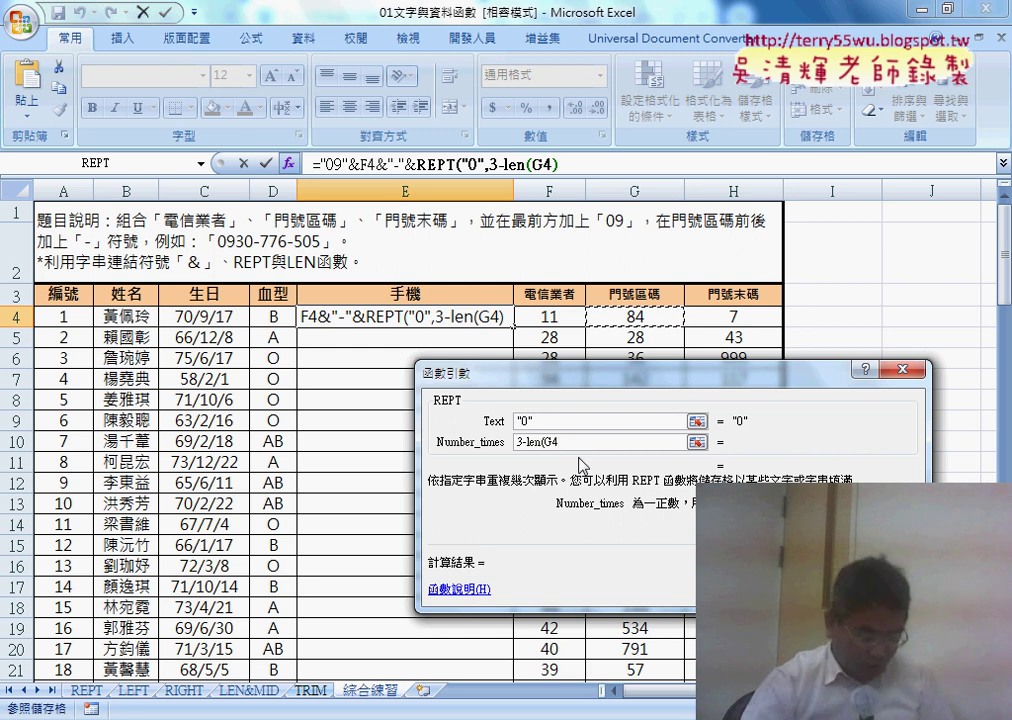
{"action": "type", "text": ")"}
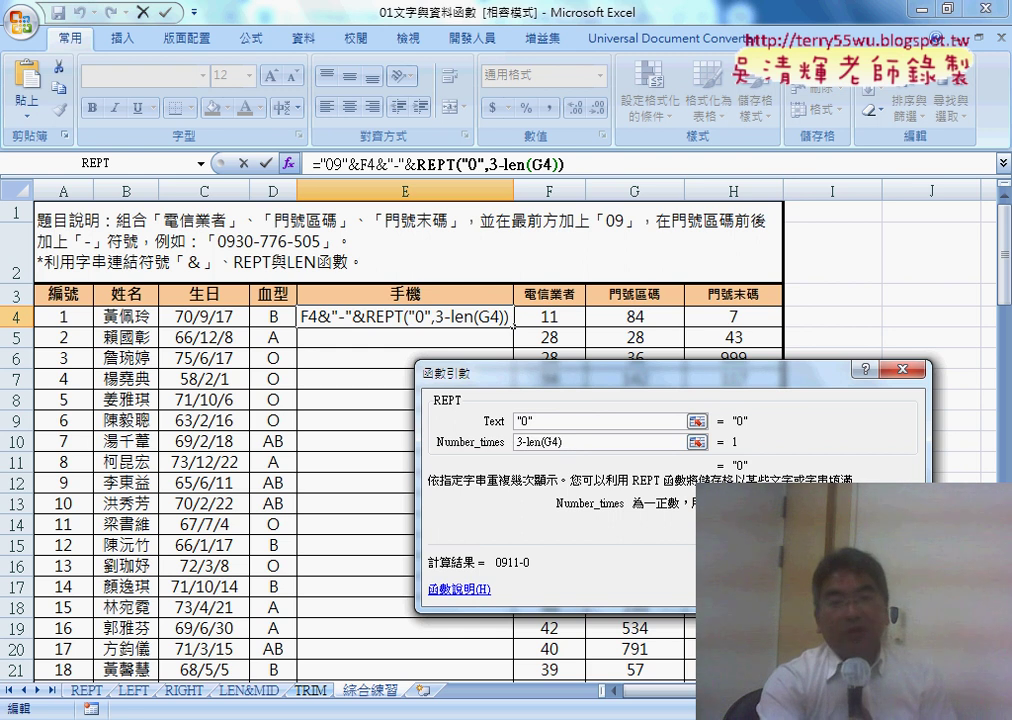
{"action": "key", "text": "Return"}
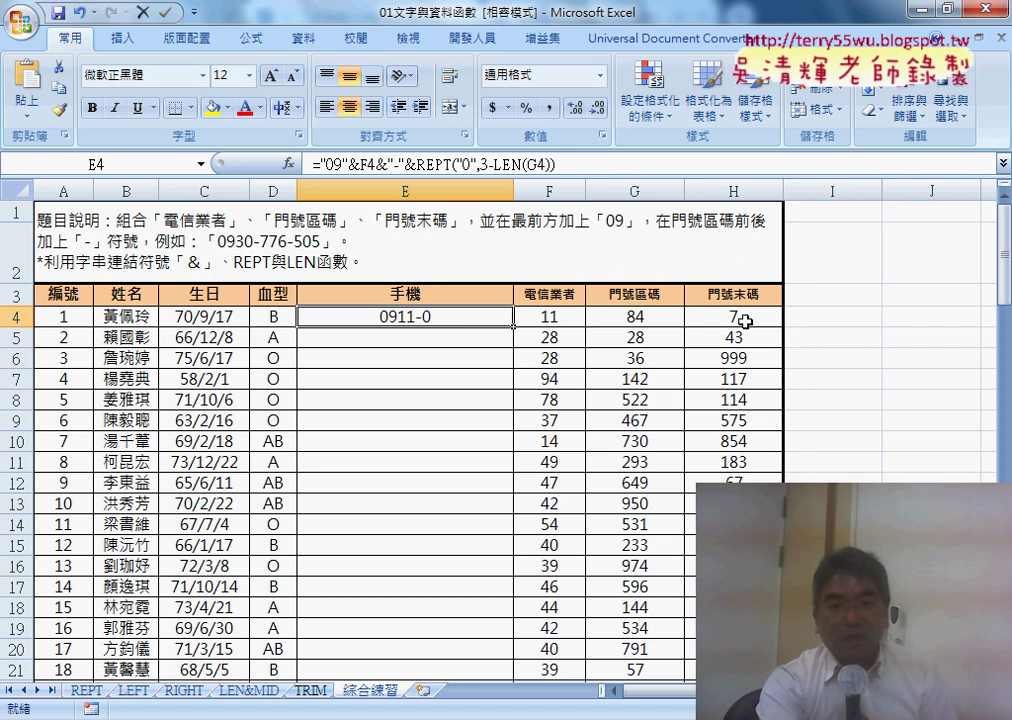
Step: Append &G4 to the end of the E4 formula so the cell shows 0911-084
{"action": "left_click", "coordinate": [577, 166]}
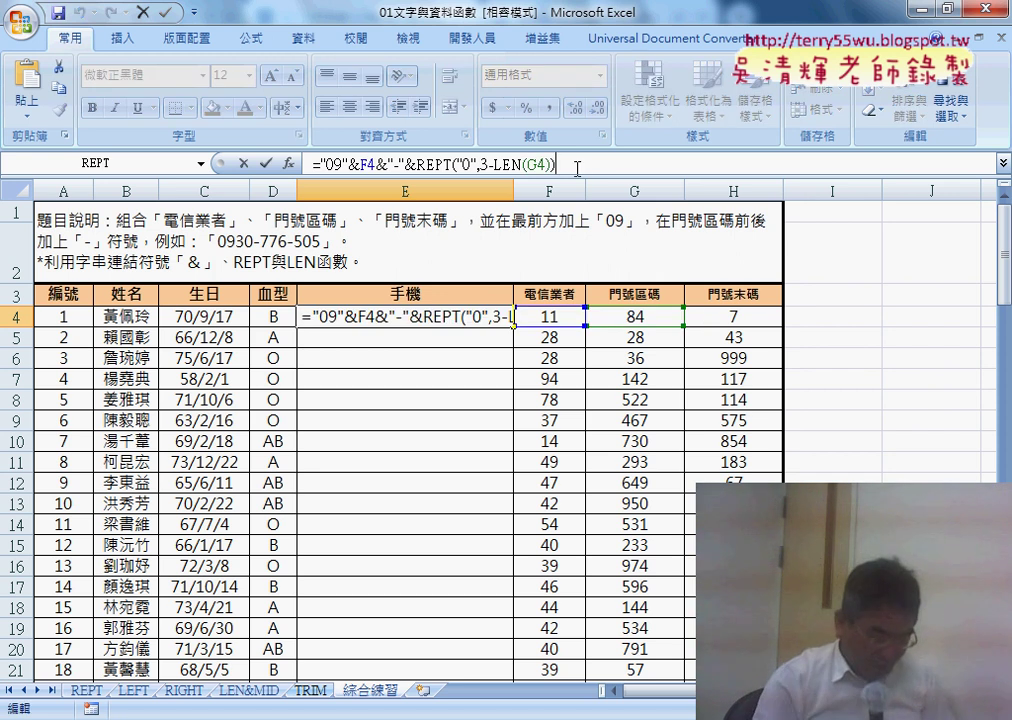
{"action": "type", "text": "&"}
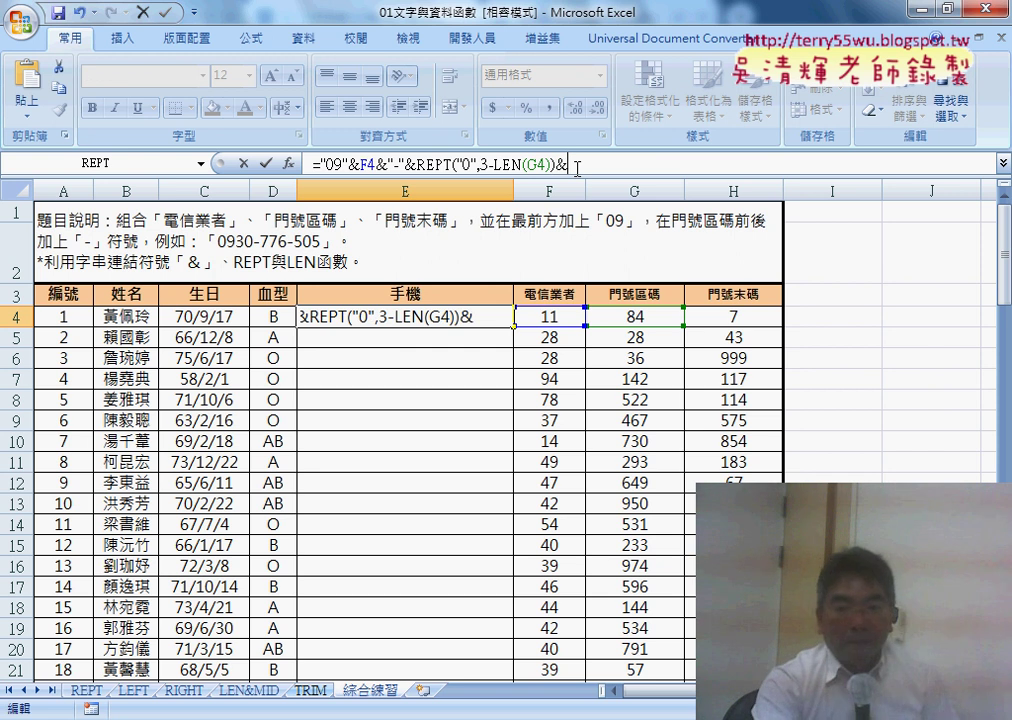
{"action": "left_click", "coordinate": [647, 317]}
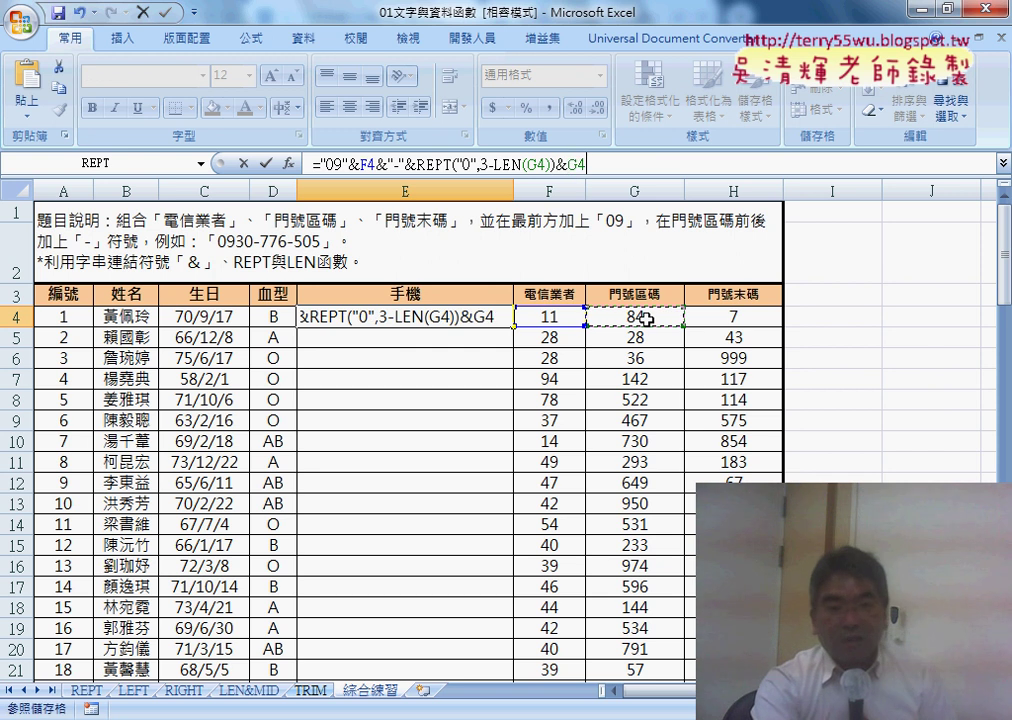
{"action": "left_click", "coordinate": [265, 163]}
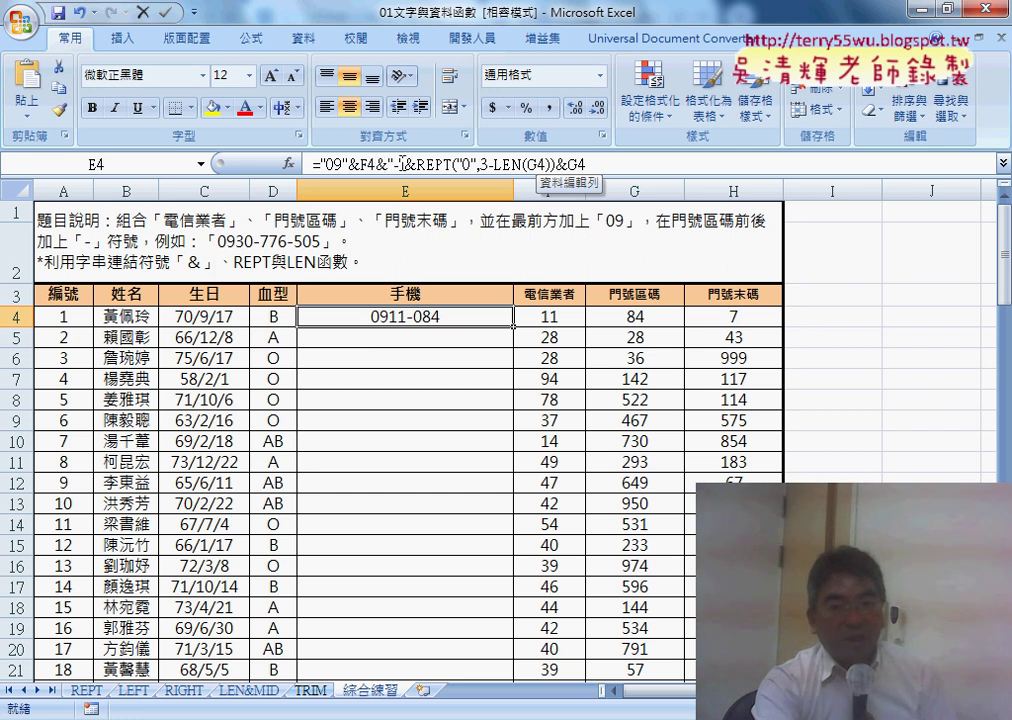
Step: Copy the &"-"&REPT("0",3-LEN(G4))&G4 part and paste it at the end of the E4 formula
{"action": "left_click", "coordinate": [399, 164]}
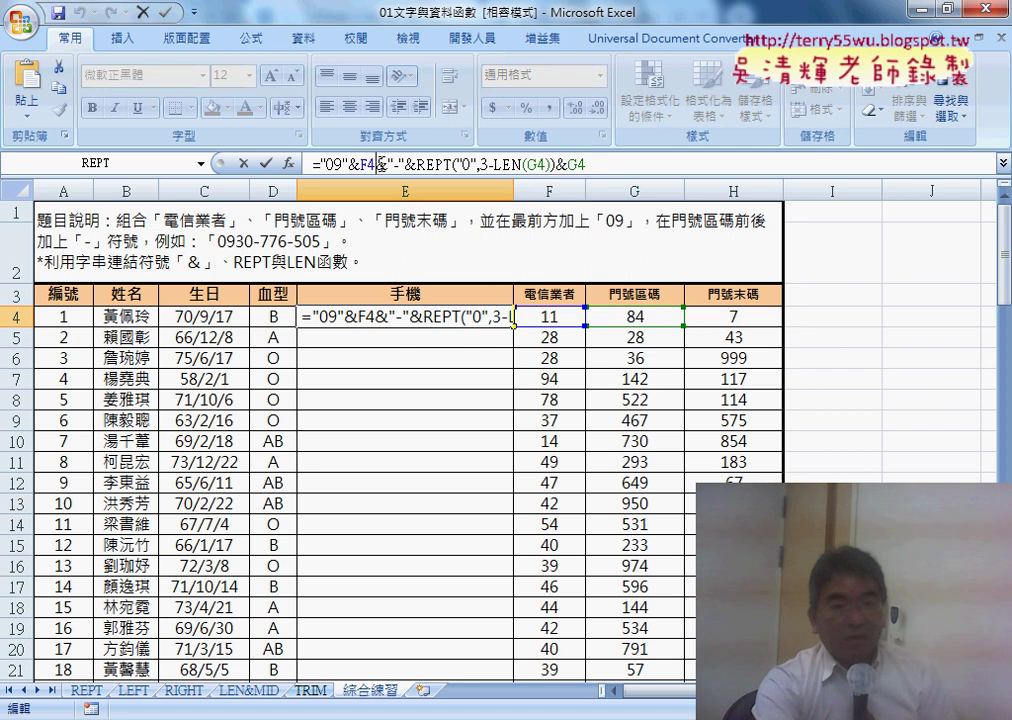
{"action": "left_click_drag", "start_coordinate": [377, 164], "coordinate": [601, 160]}
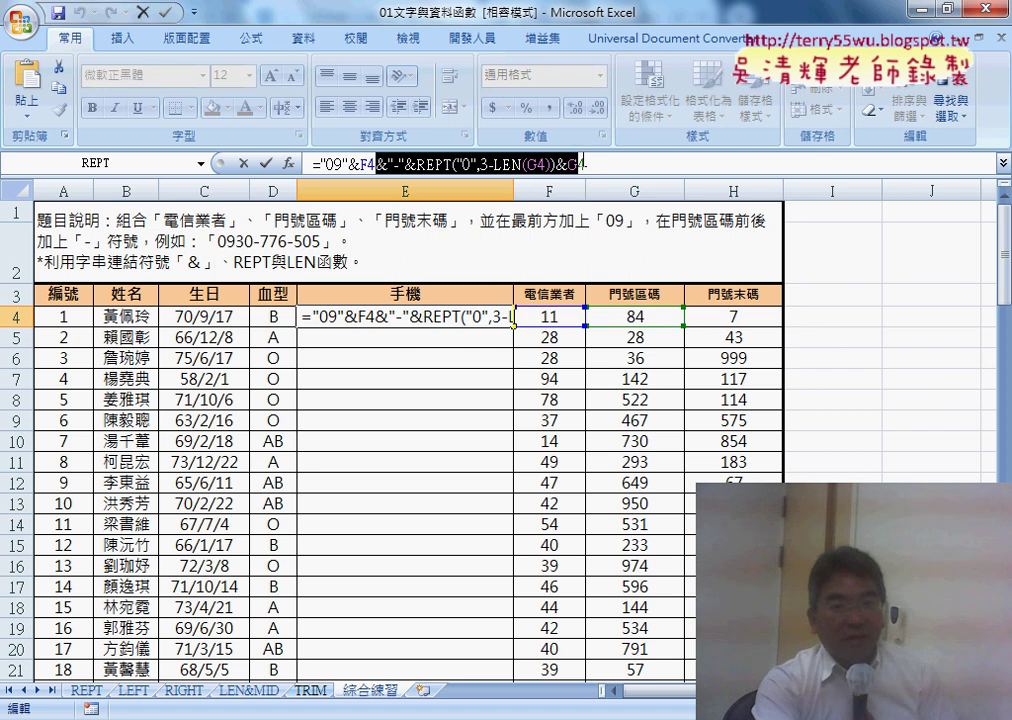
{"action": "right_click", "coordinate": [700, 165]}
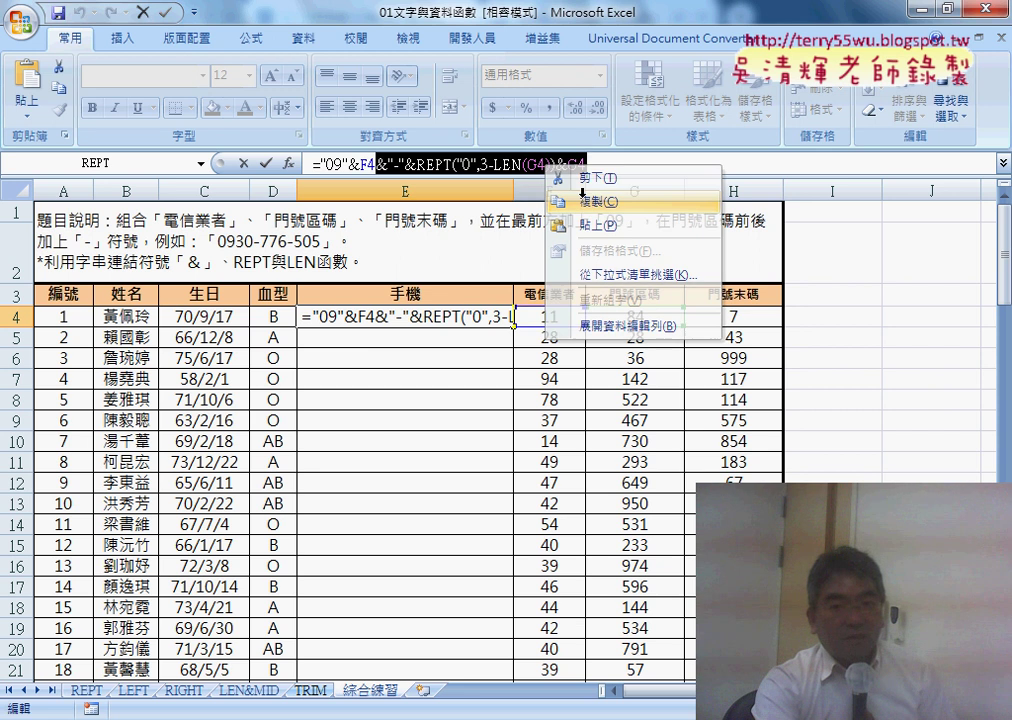
{"action": "left_click", "coordinate": [768, 197]}
{"action": "right_click", "coordinate": [782, 167]}
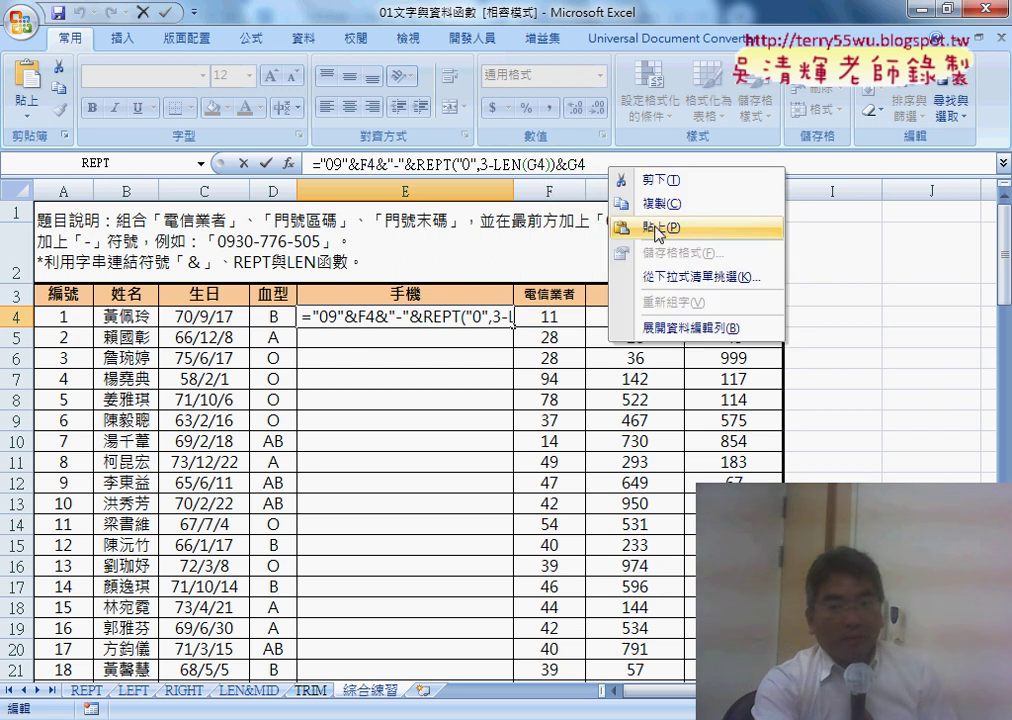
{"action": "left_click", "coordinate": [815, 226]}
{"action": "double_click", "coordinate": [745, 164]}
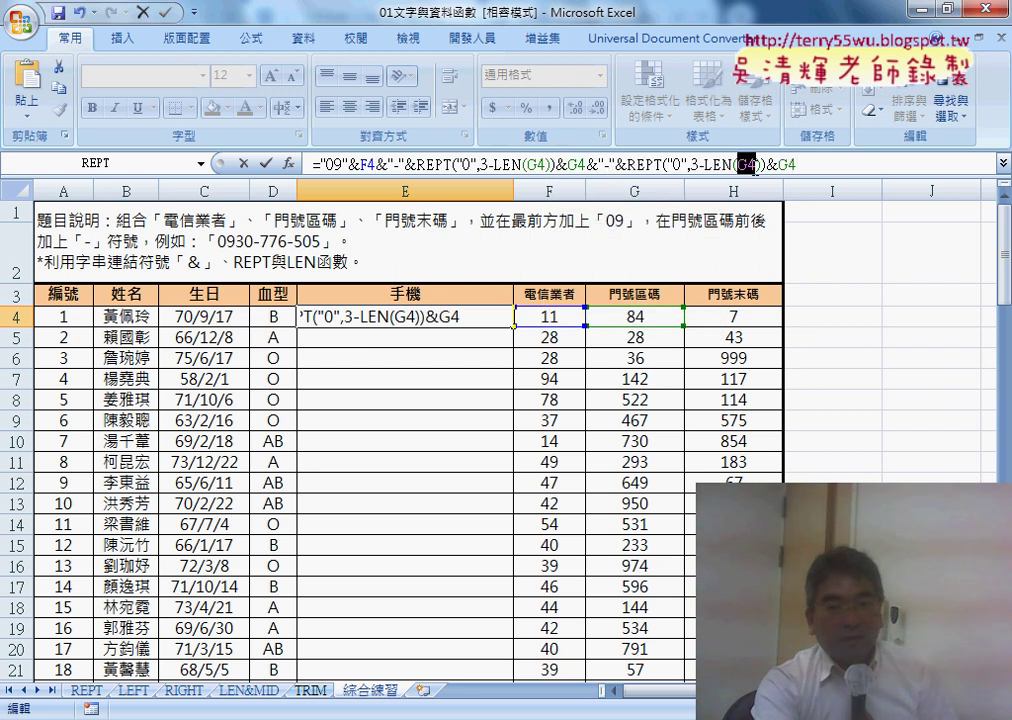
{"action": "left_click", "coordinate": [750, 313]}
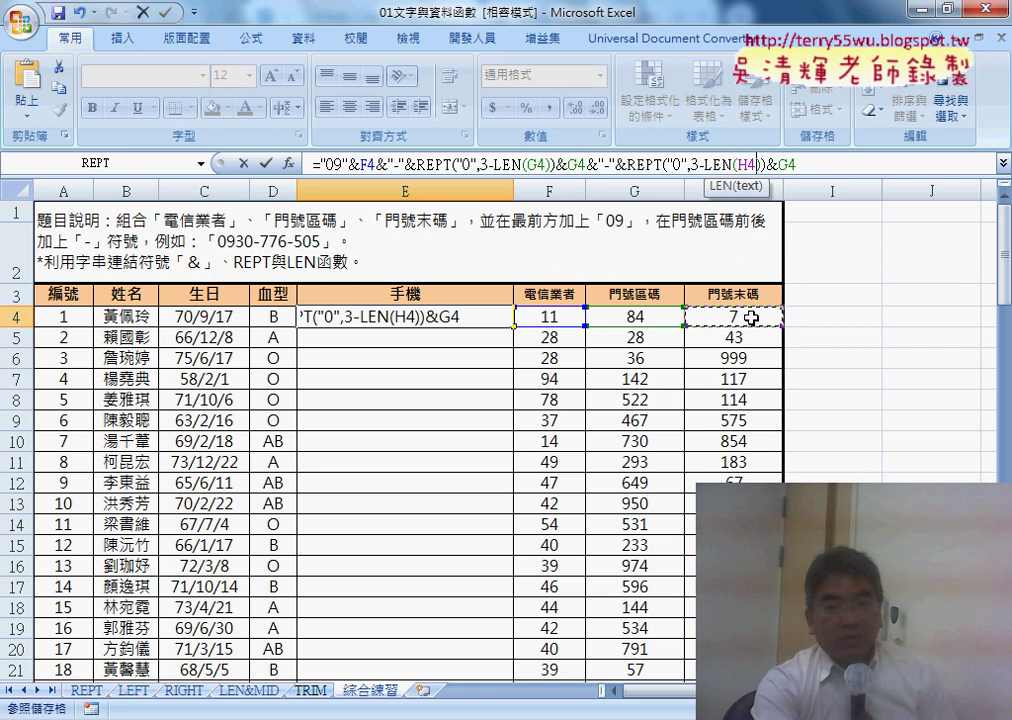
{"action": "double_click", "coordinate": [787, 163]}
{"action": "left_click", "coordinate": [757, 314]}
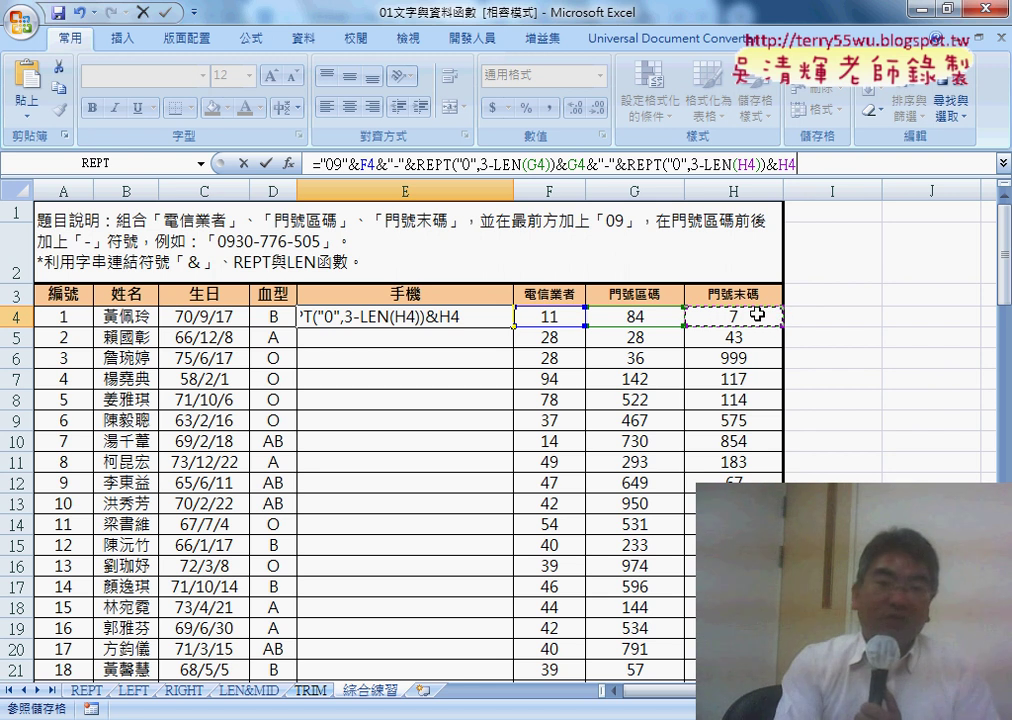
{"action": "left_click", "coordinate": [266, 163]}
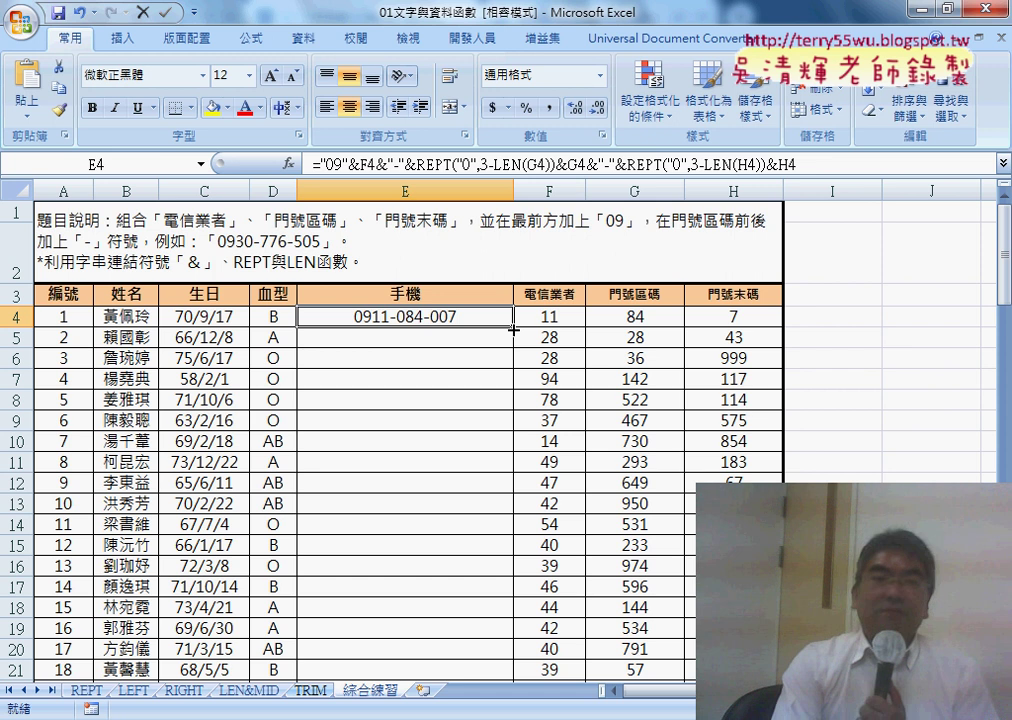
Step: Fill the E4 phone formula down column E through row 21
{"action": "double_click", "coordinate": [513, 327]}
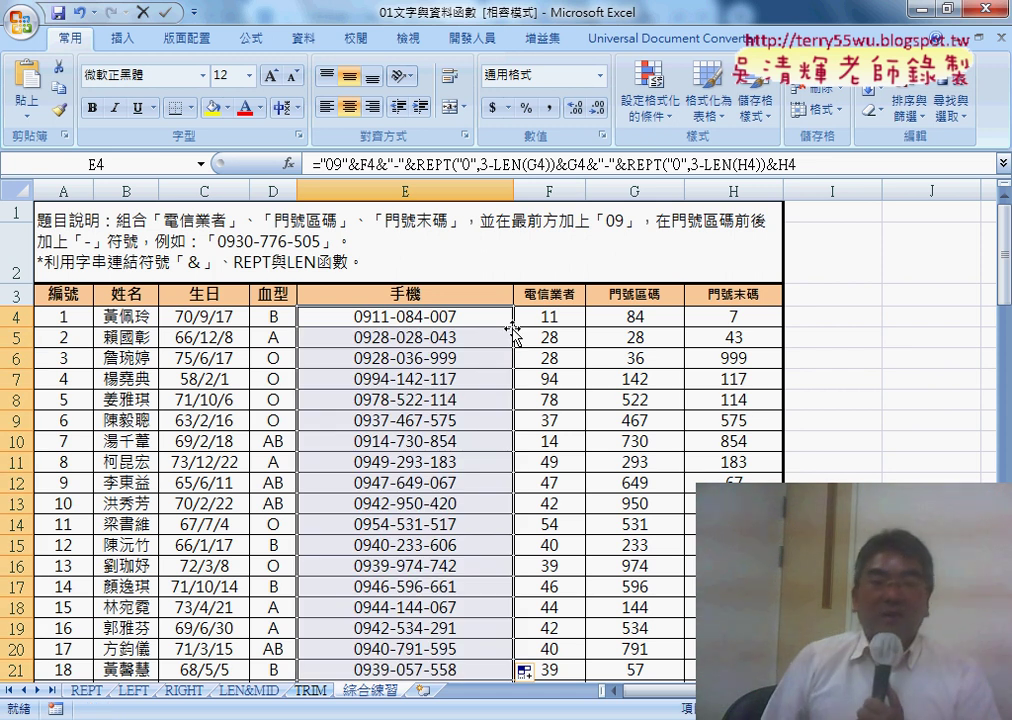